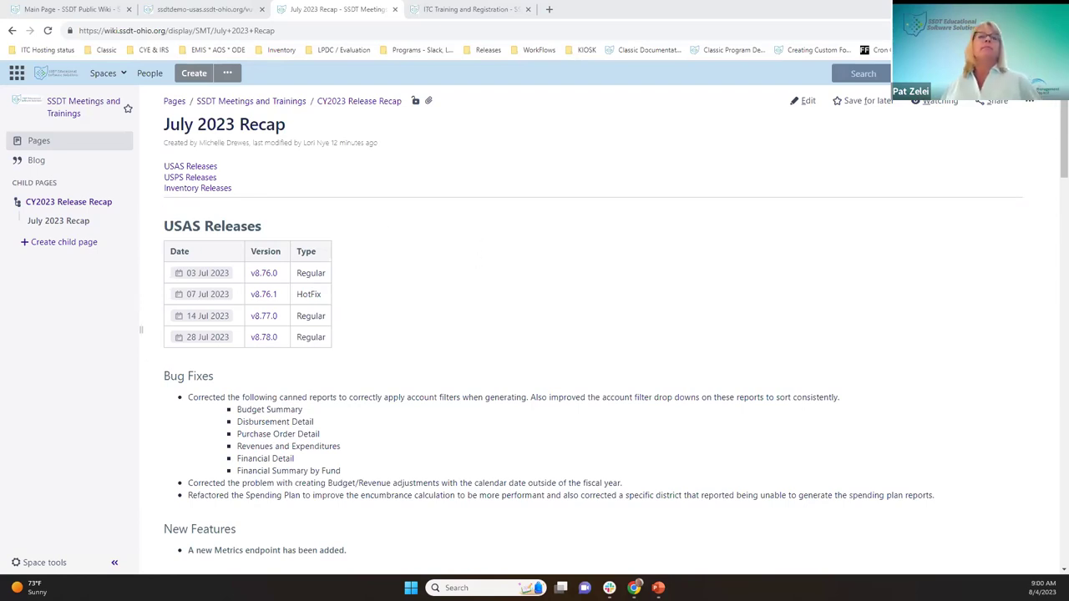
Open the SSDT Meetings and Trainings page from the SSDT Public Wiki's main page
click(35, 9)
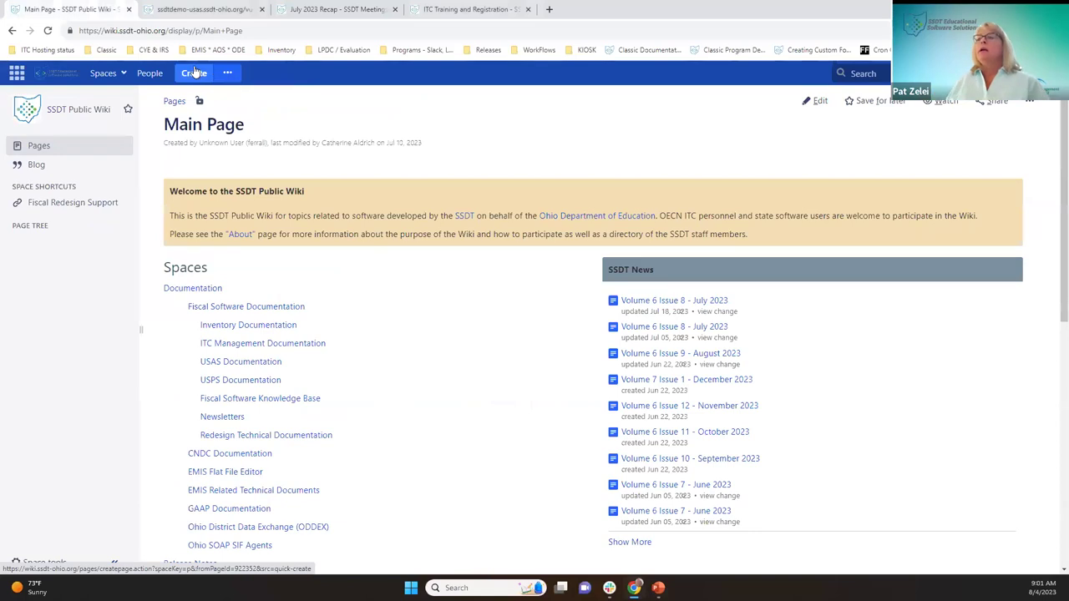
scroll(322, 506, down, 3)
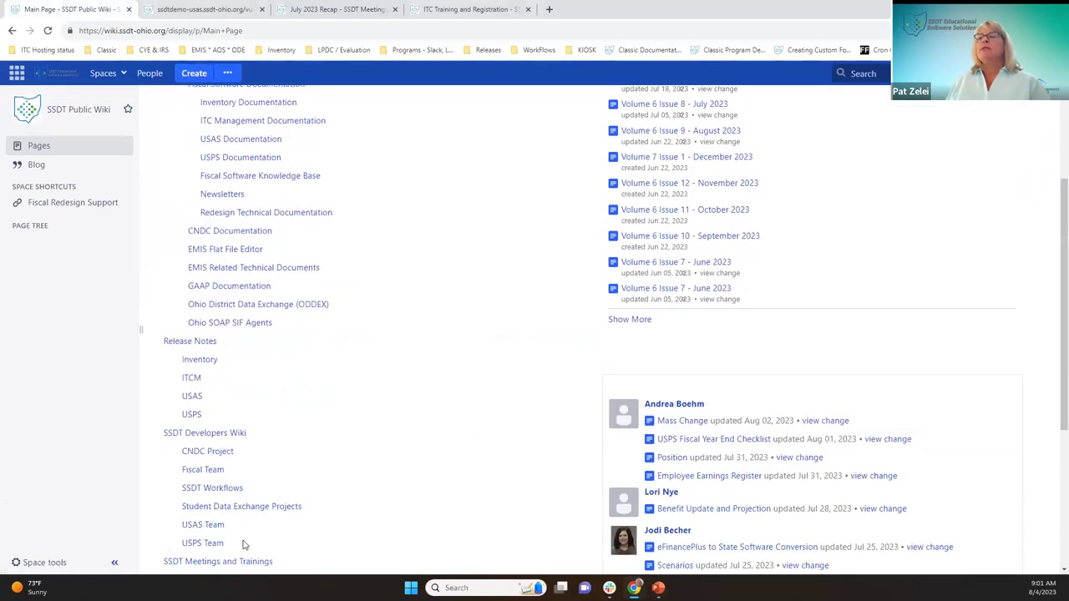
scroll(244, 545, down, 1)
click(236, 509)
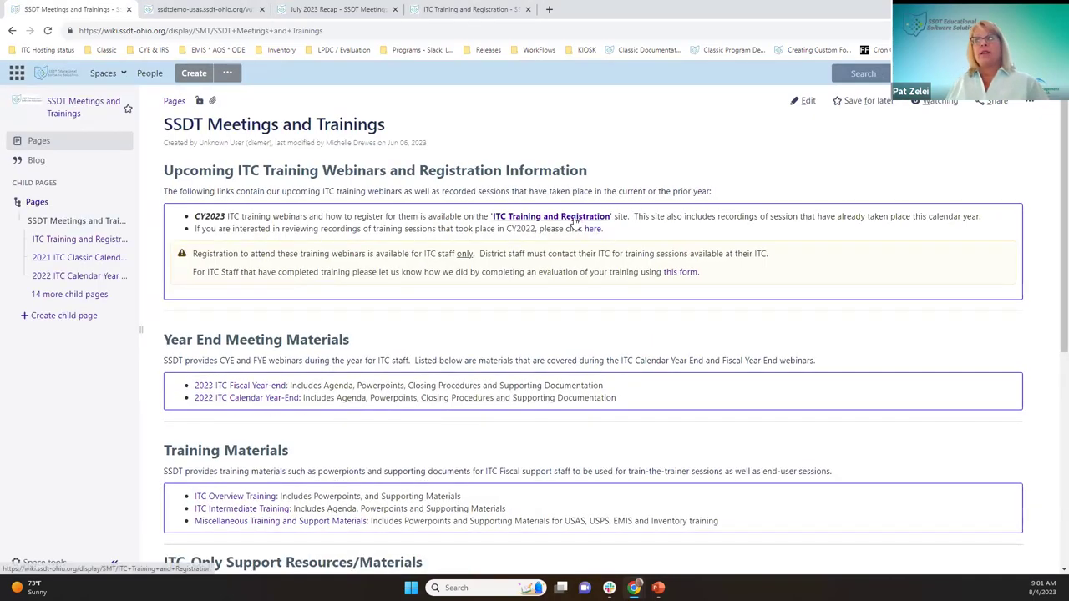
Open the July 2023 recap from the Calendar Year 2023 release recaps and look over its USAS Releases section
scroll(366, 353, down, 2)
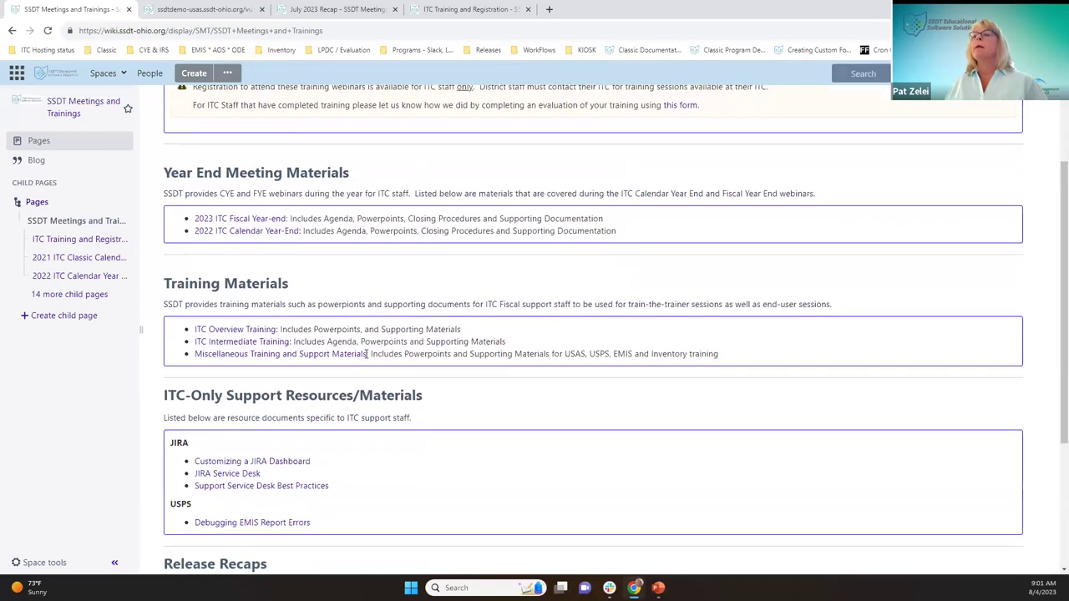
scroll(365, 354, down, 2)
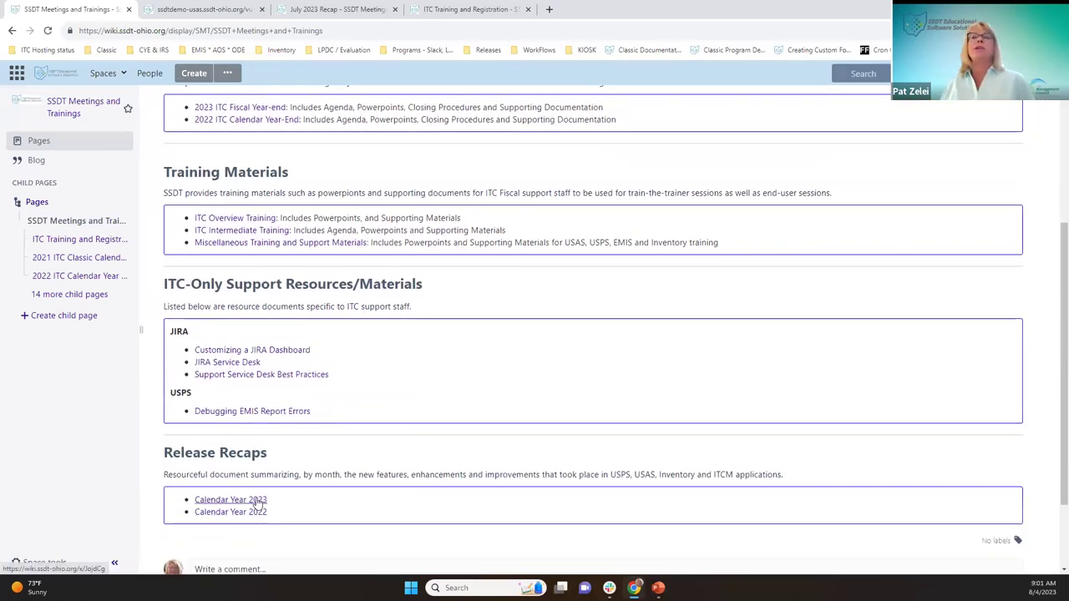
click(258, 501)
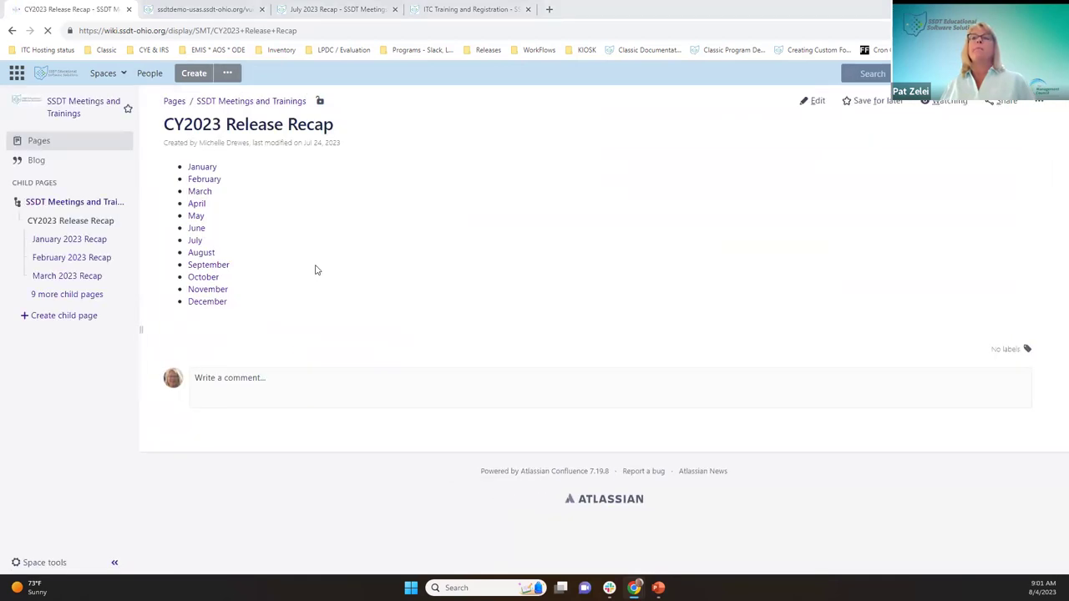
click(199, 241)
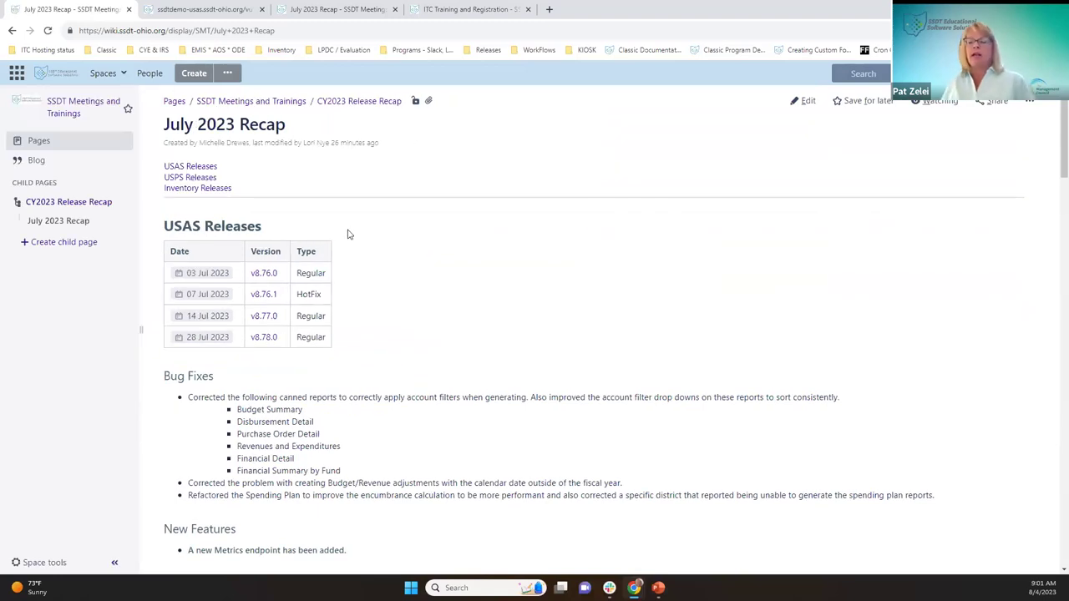
scroll(367, 334, down, 3)
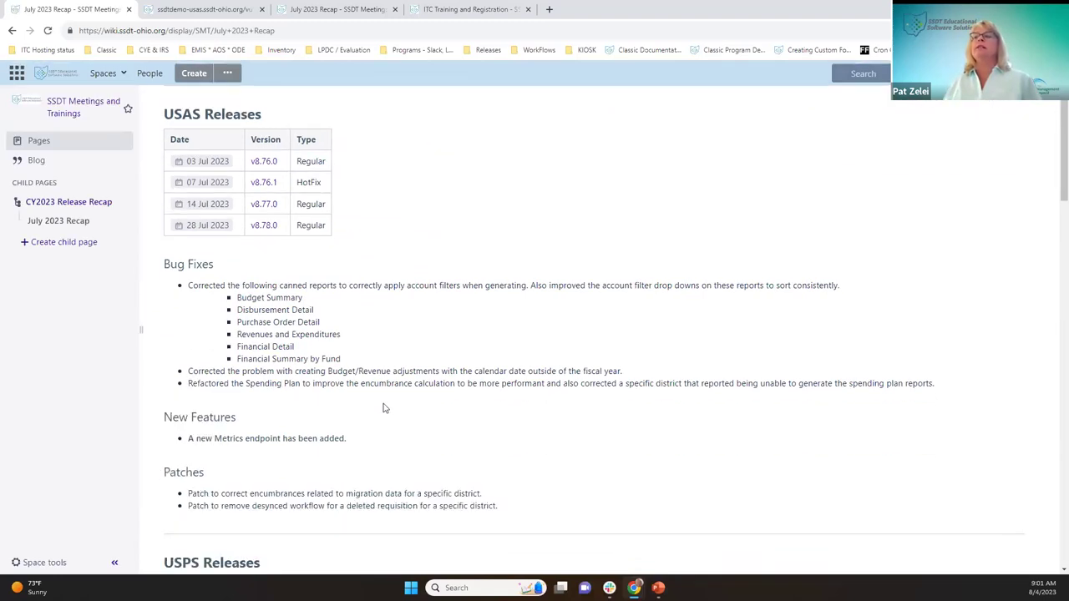
scroll(382, 401, up, 2)
scroll(382, 399, up, 2)
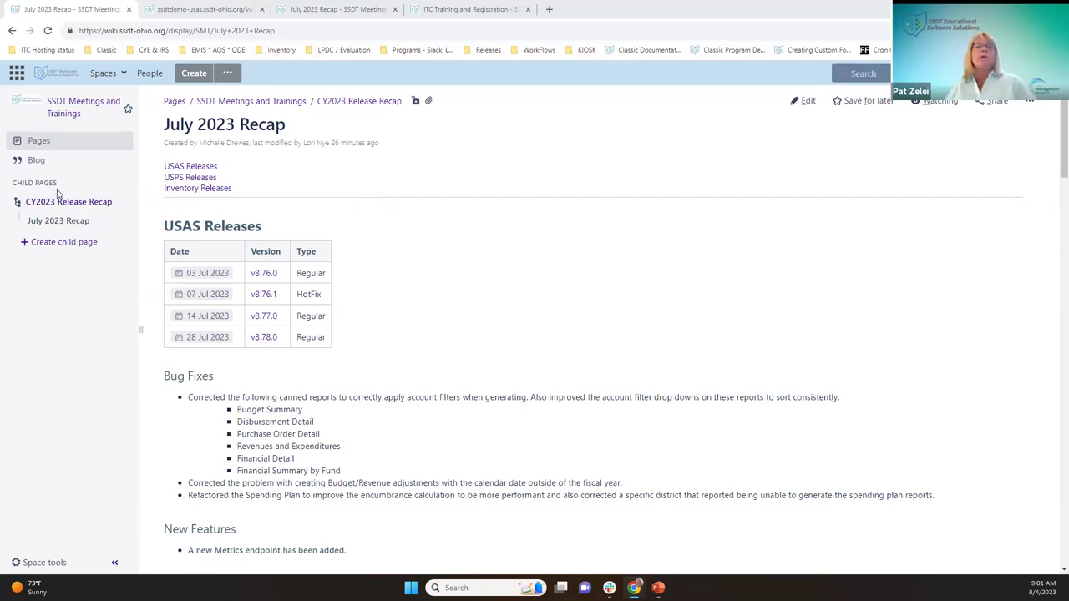
scroll(374, 200, down, 2)
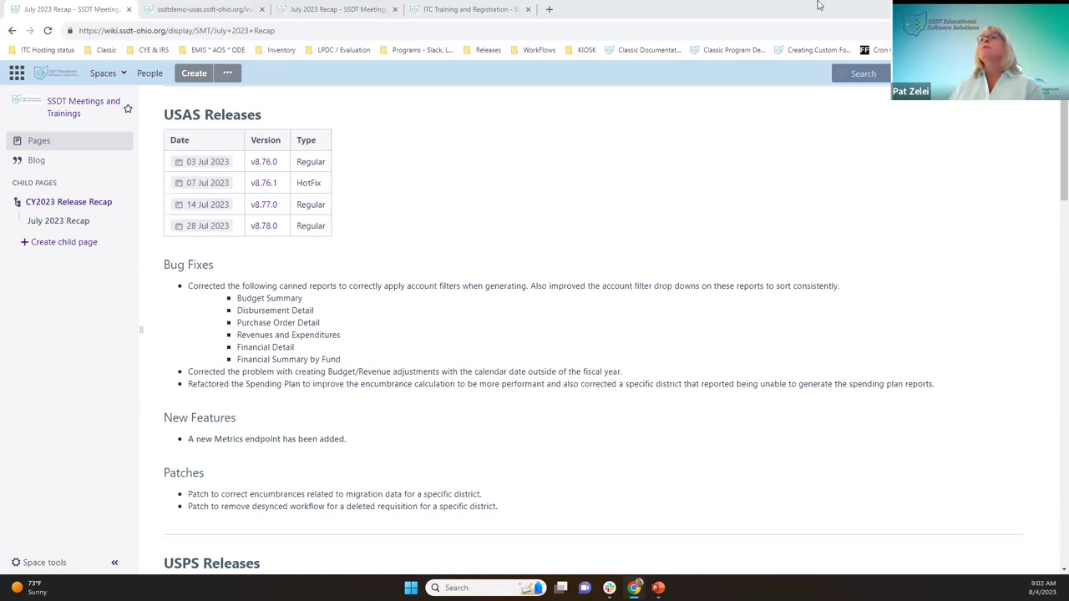
Switch to the USAS application, filter the Users list by the demo user's username, and view that user's record
click(180, 7)
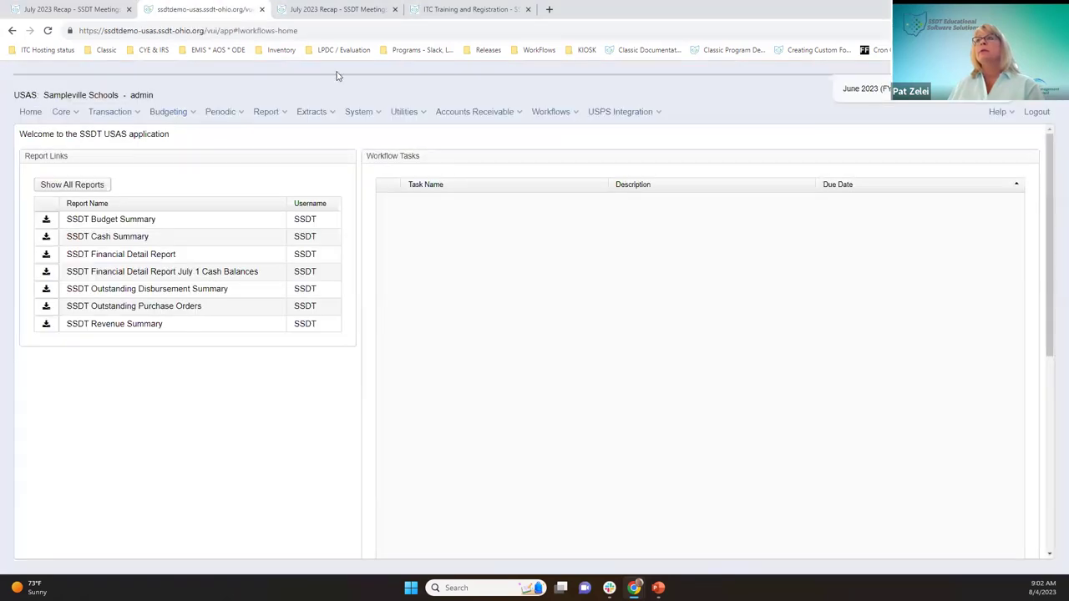
click(380, 112)
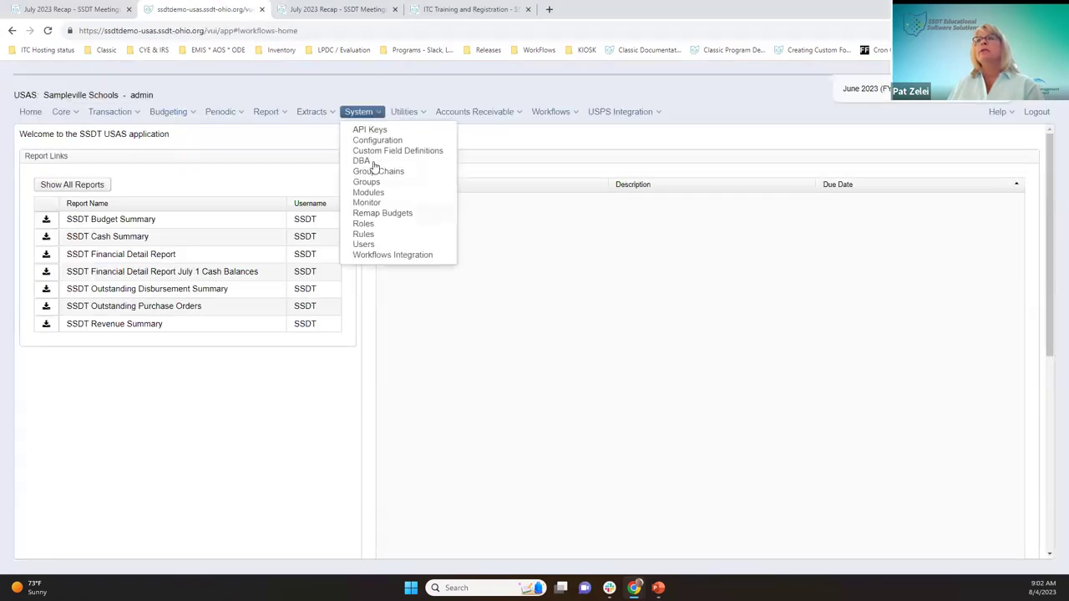
click(361, 244)
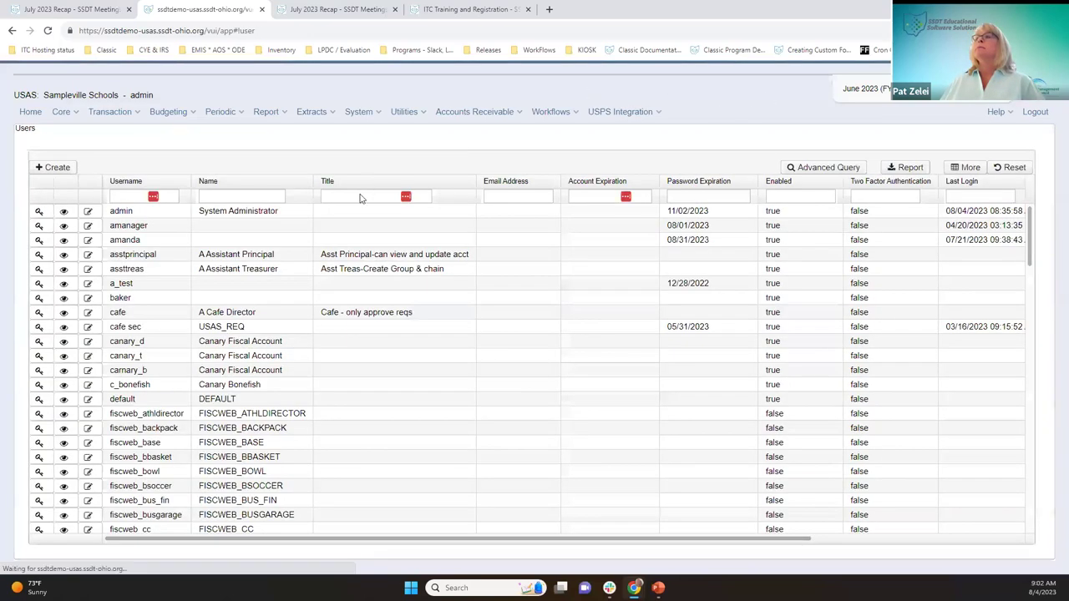
click(138, 201)
text(paul)
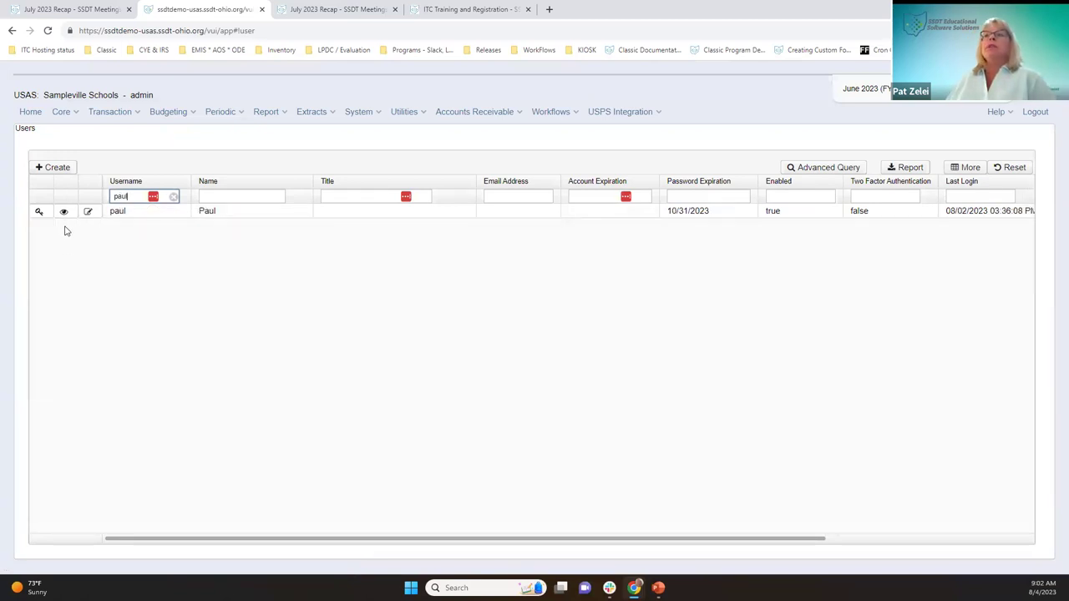
click(66, 213)
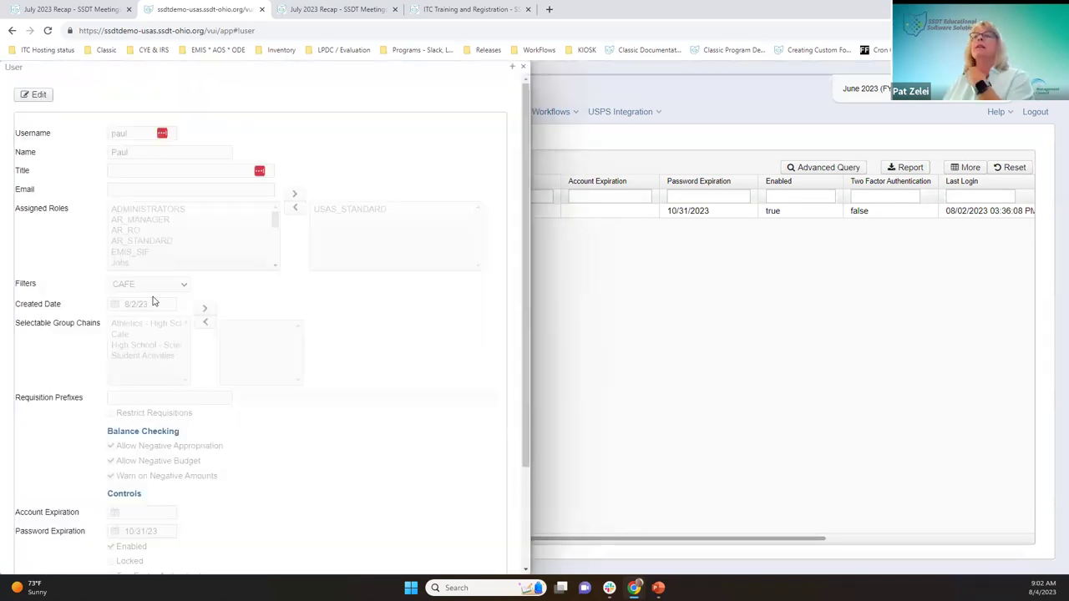
click(523, 67)
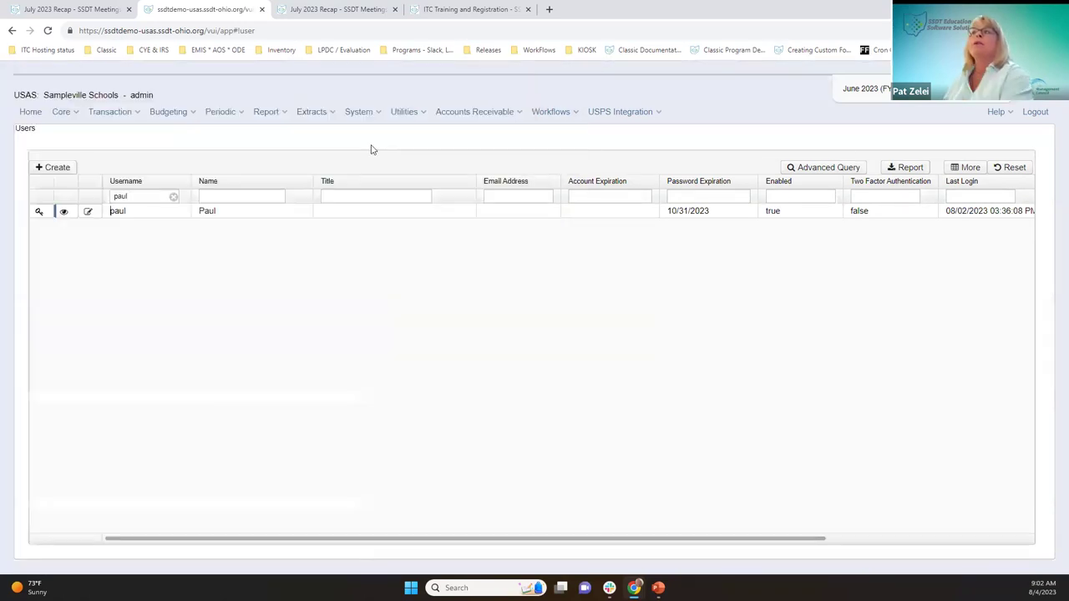
Open the Financial Detail Report and set its account filter to blank
click(259, 112)
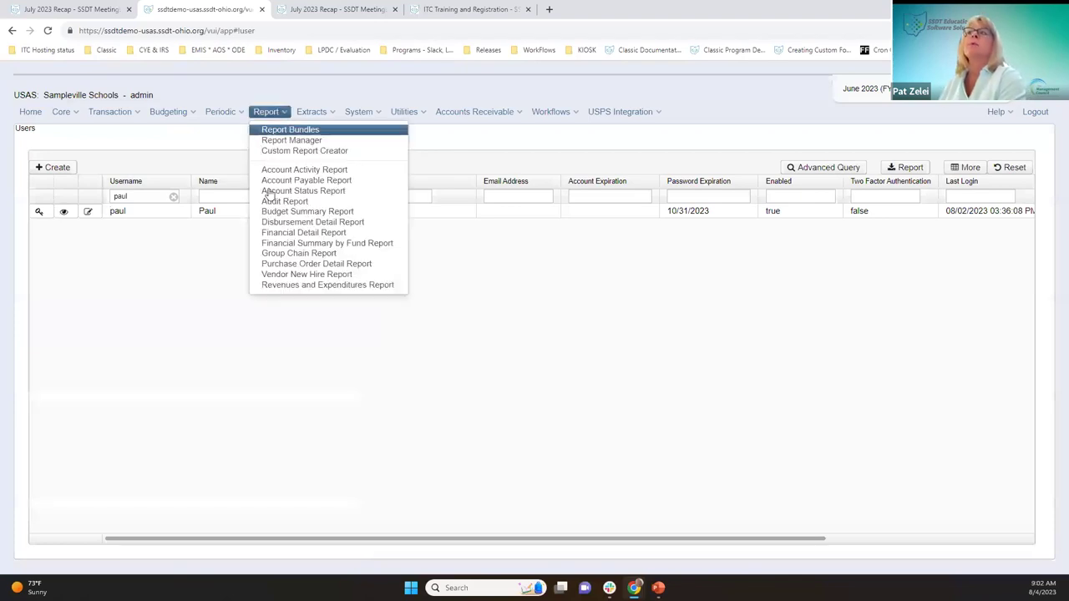
click(276, 233)
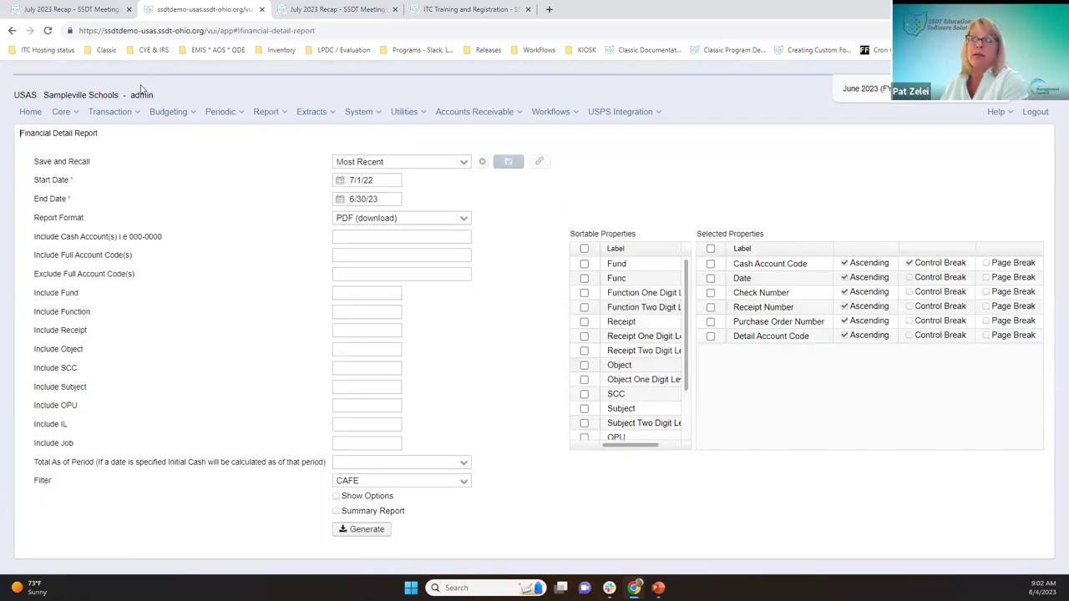
click(462, 482)
click(389, 375)
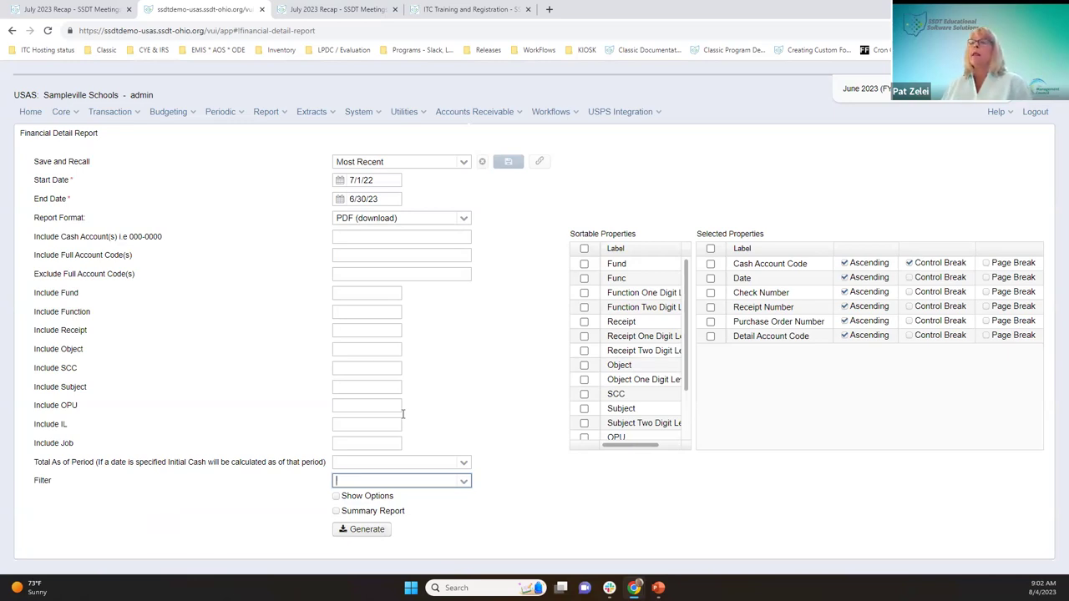
Try the ASFTEST account filter on the Financial Detail Report and return the filter to blank
click(467, 485)
click(401, 424)
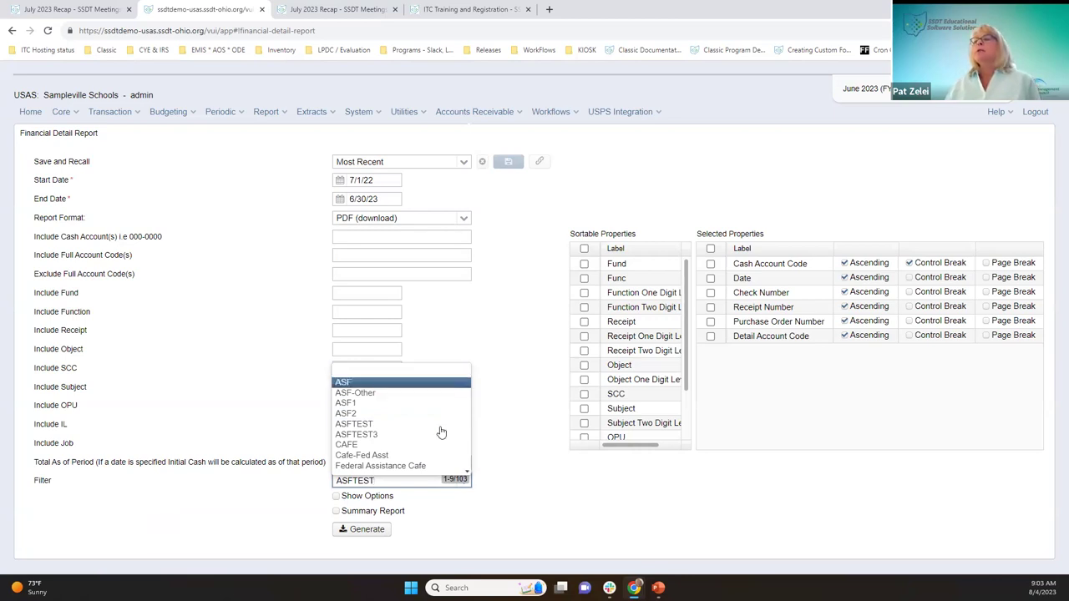
click(516, 466)
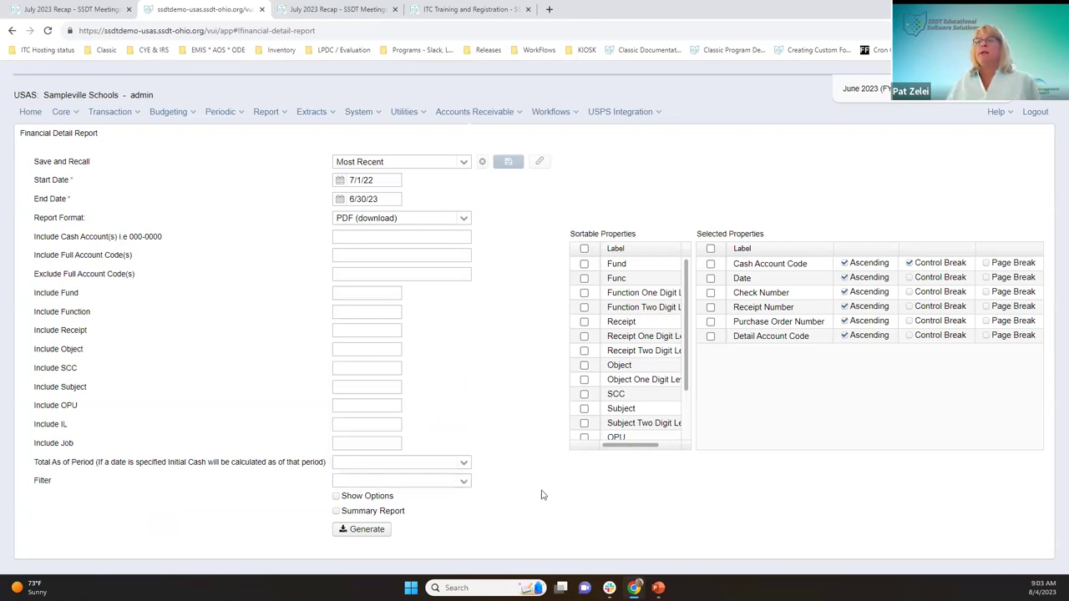
Return to the July 2023 Recap page and examine the USAS bug fixes, new features and patches
click(82, 11)
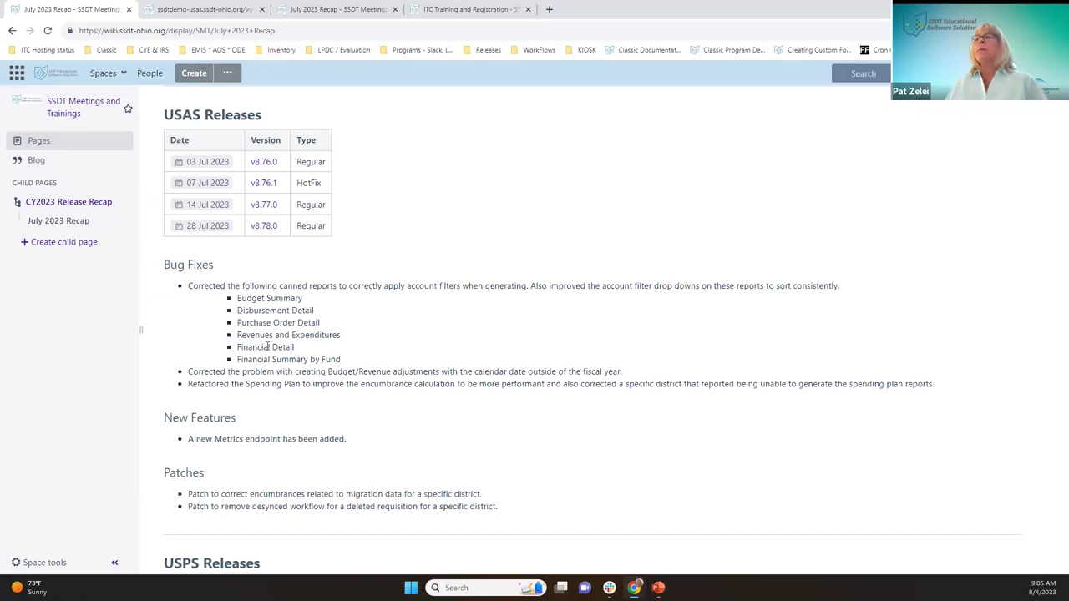
scroll(286, 422, down, 1)
scroll(286, 422, down, 3)
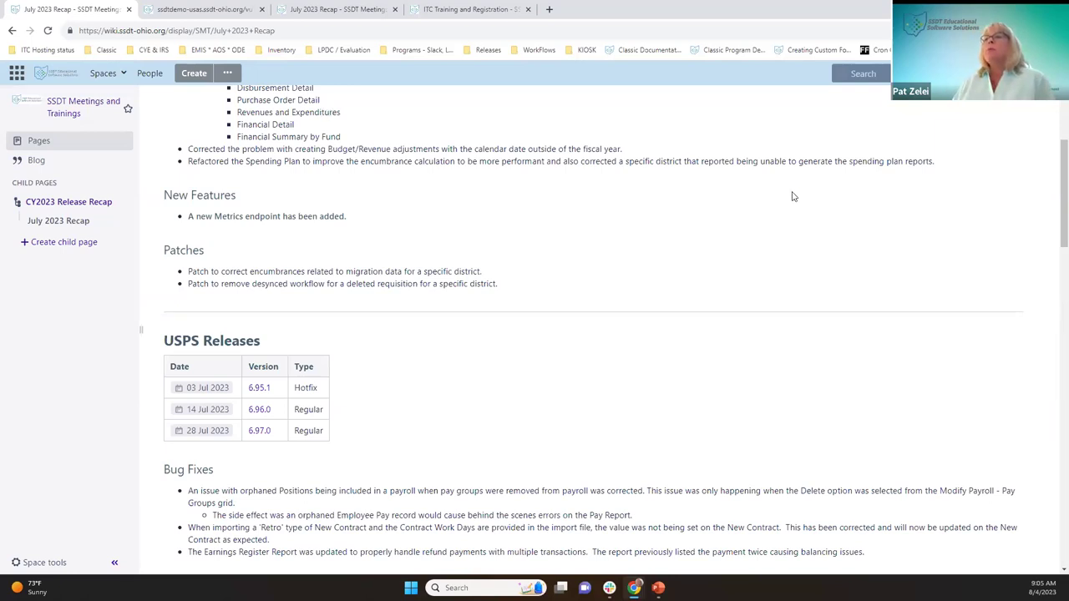
scroll(608, 294, down, 1)
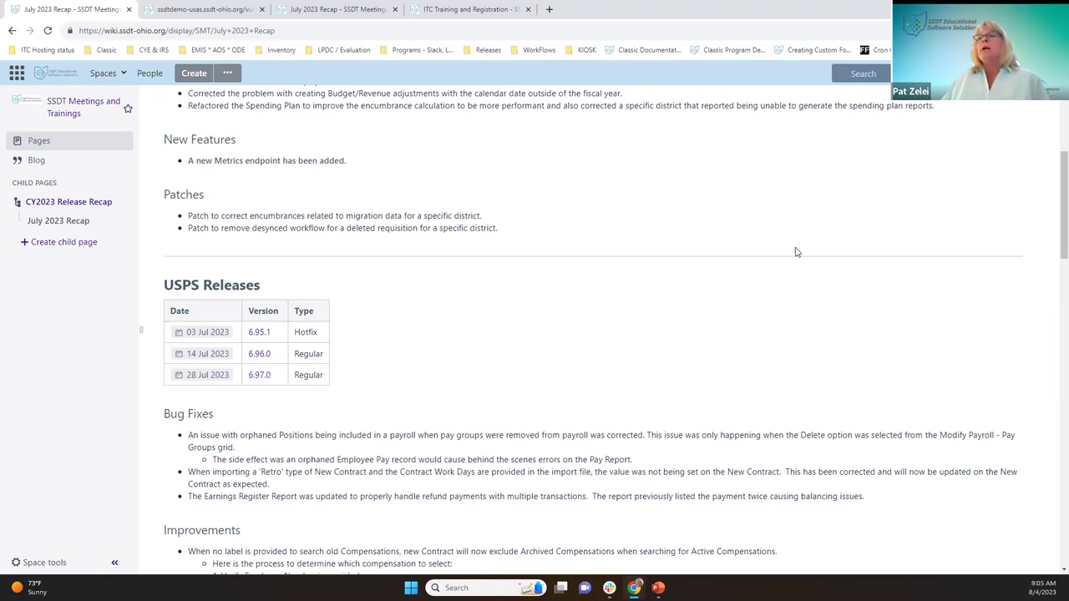
scroll(666, 284, down, 1)
scroll(665, 284, down, 1)
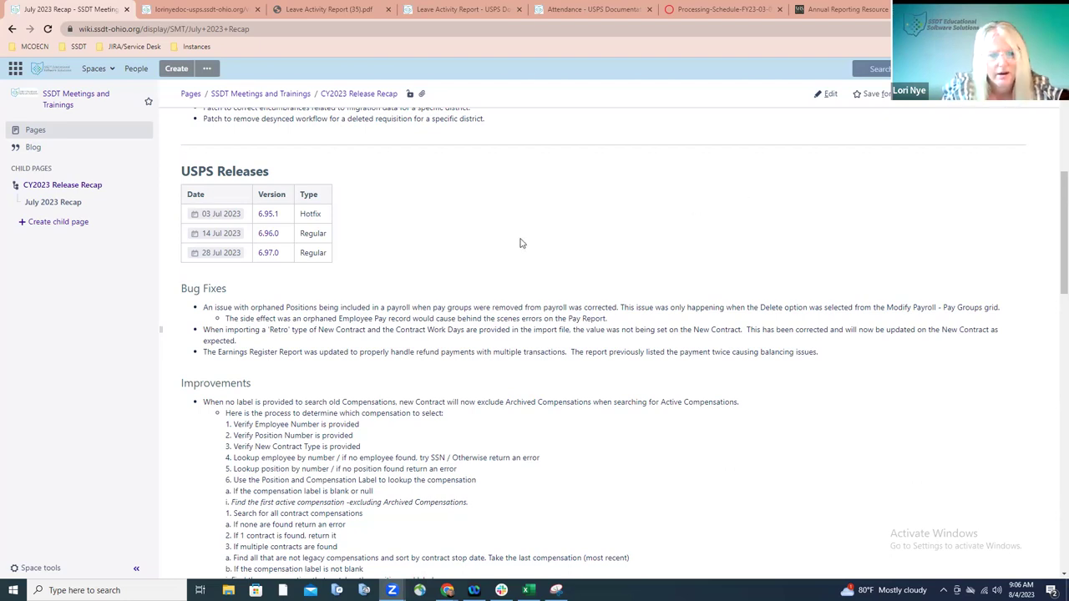
Examine the USPS bug fixes, improvements, new features and patches in the July 2023 recap
scroll(520, 243, down, 2)
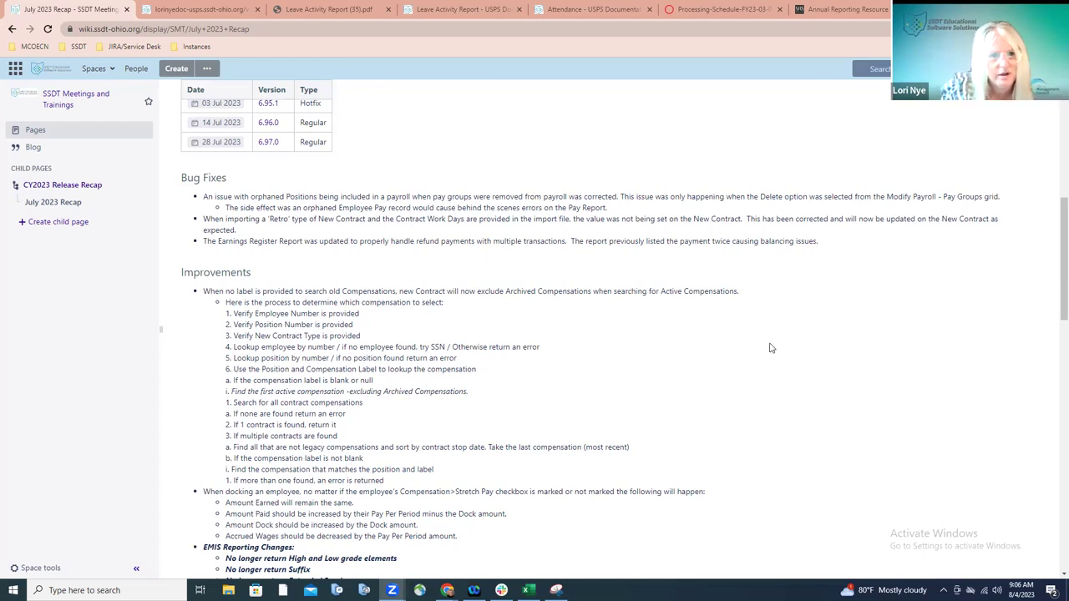
scroll(771, 349, up, 1)
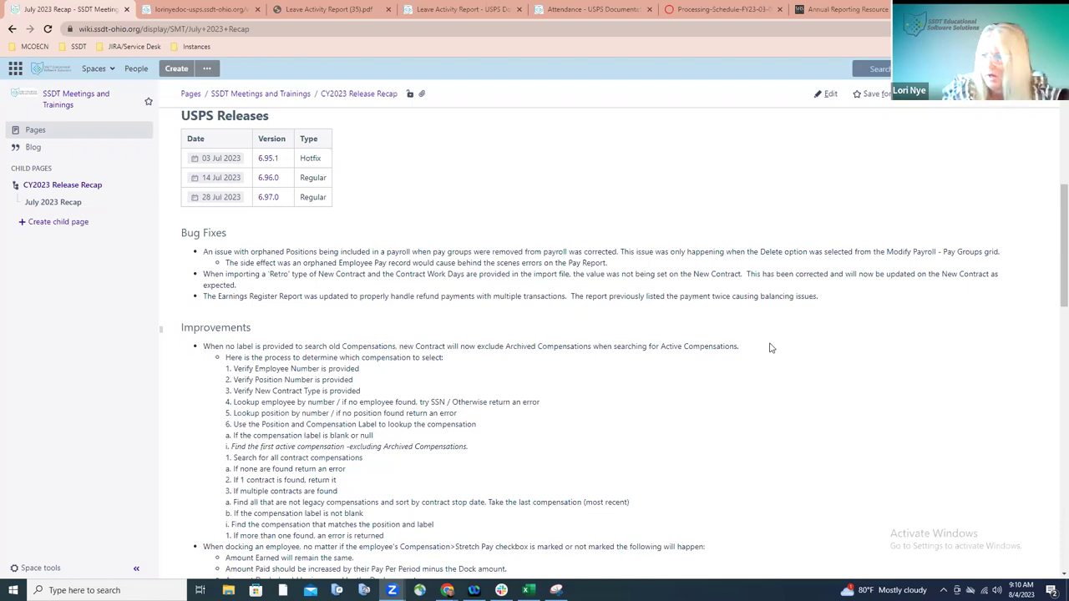
scroll(771, 348, down, 1)
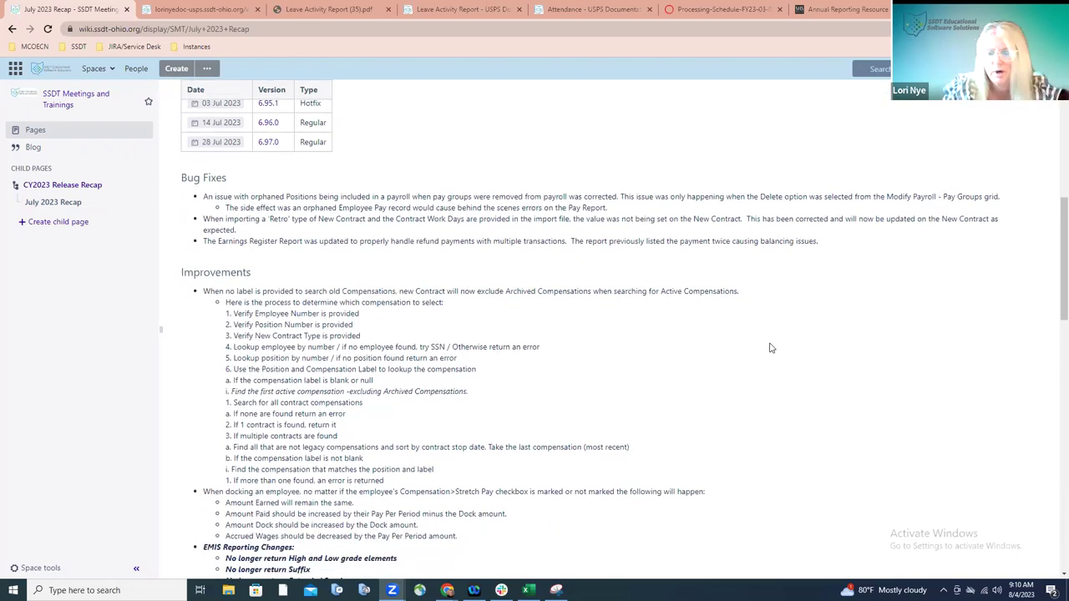
scroll(771, 348, down, 2)
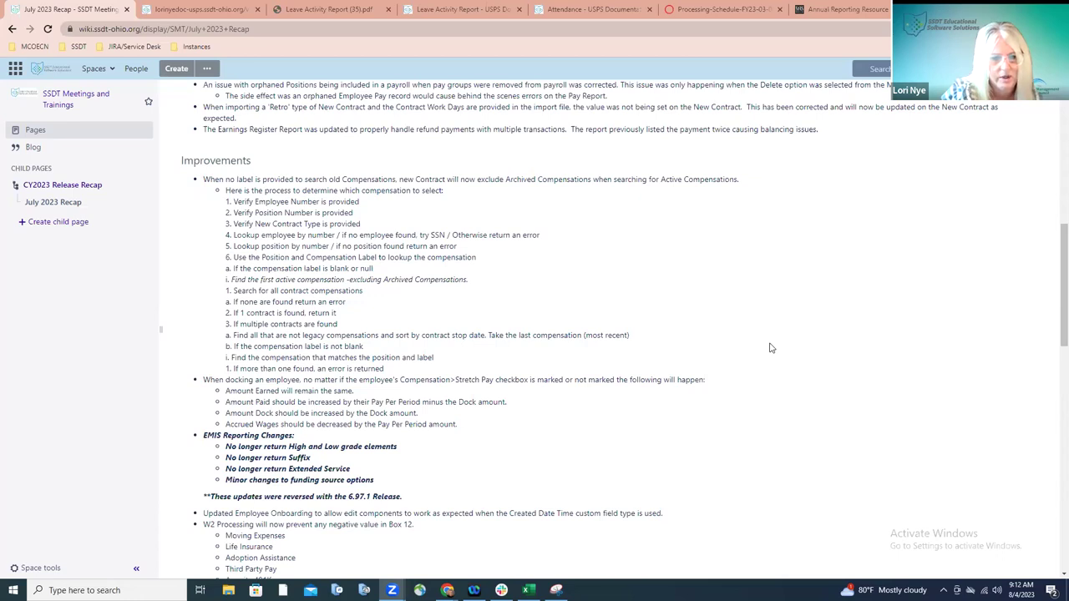
scroll(771, 349, down, 5)
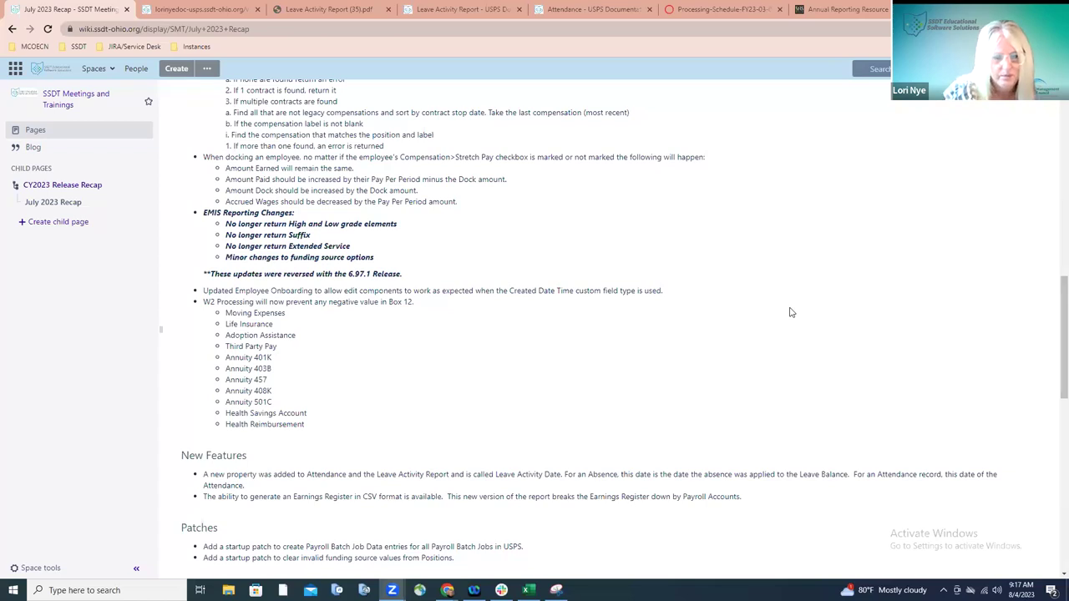
scroll(791, 312, down, 3)
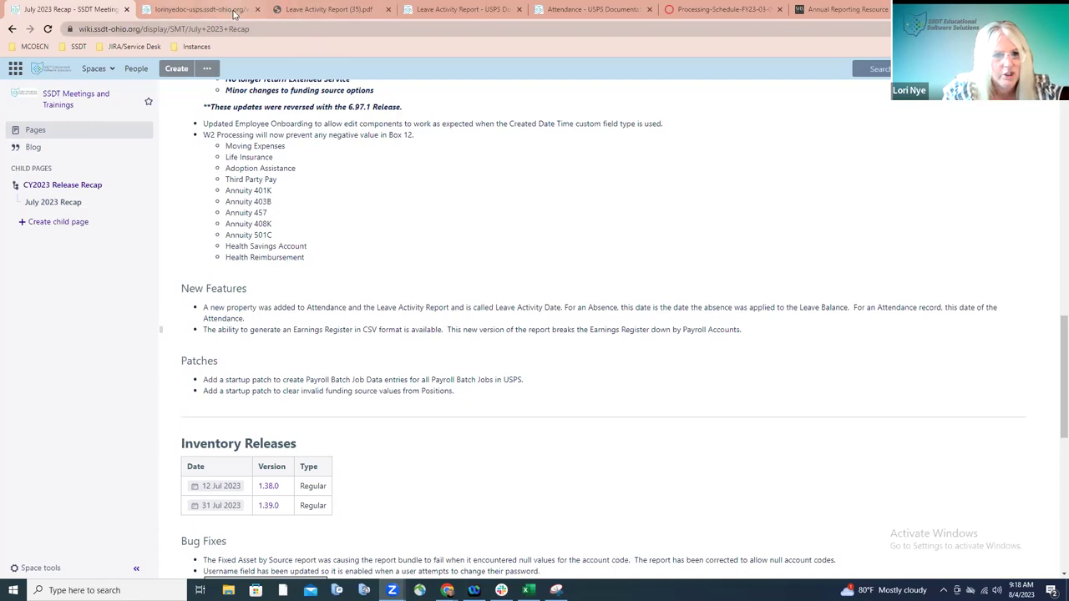
Switch to the USPS application, find the employee by last name, and view the 08/15/2023 absence in their attendance records
click(363, 96)
key(ctrl+Tab)
key(Escape)
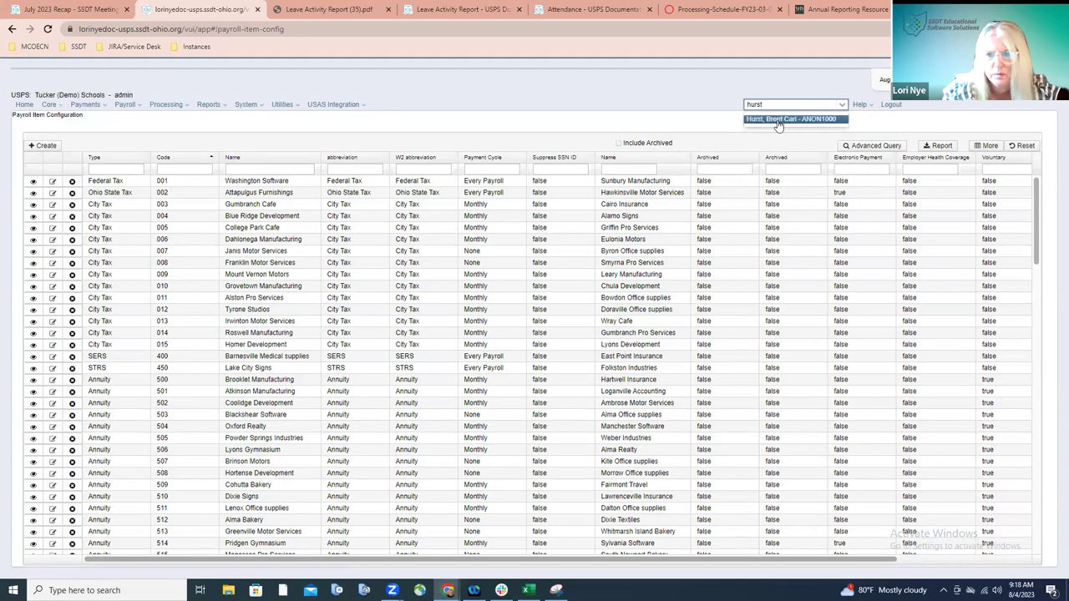
key(Return)
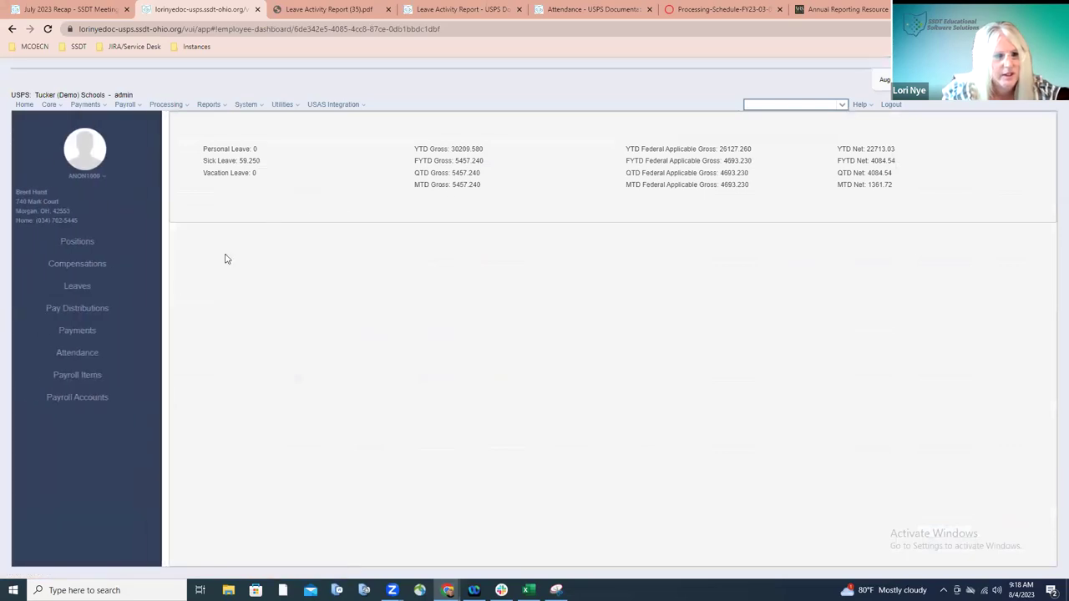
click(96, 353)
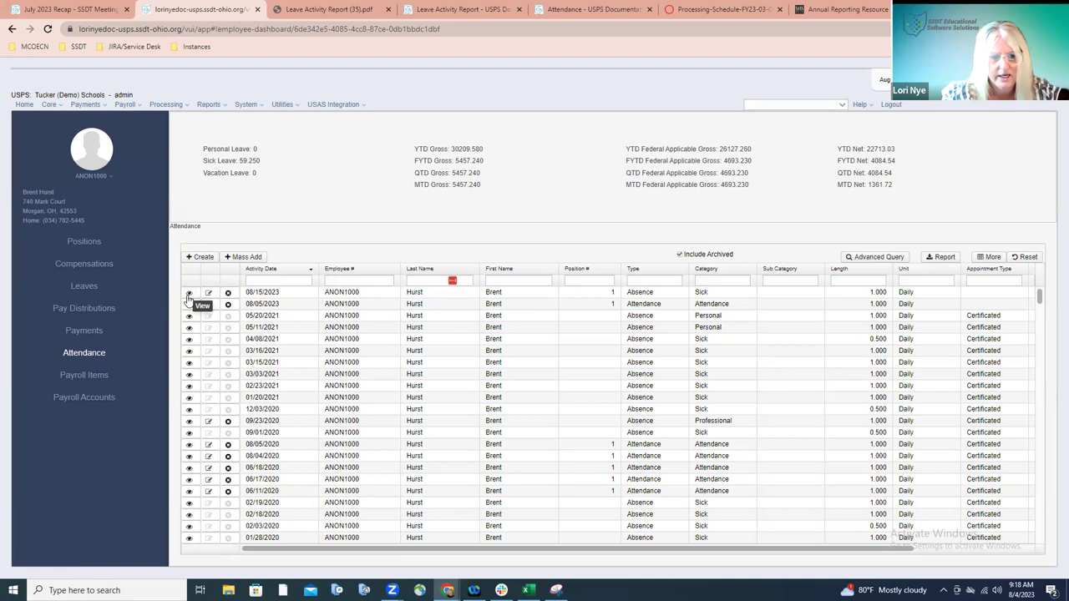
click(189, 299)
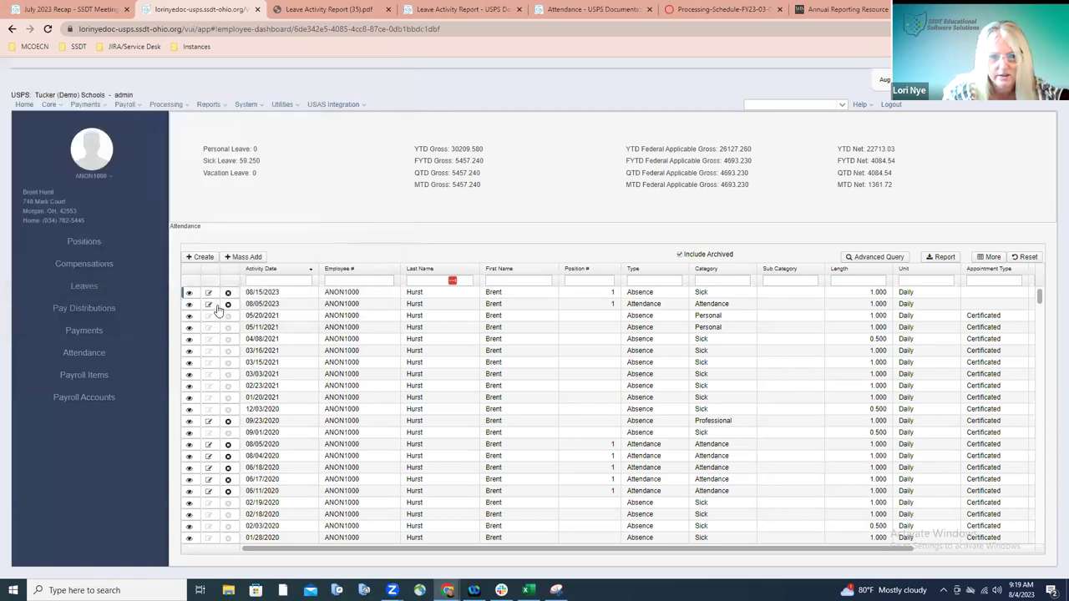
View the leave activity date on the 08/05/2023 attendance record, close it, and check the employee's Leave Activity Report PDF
click(189, 306)
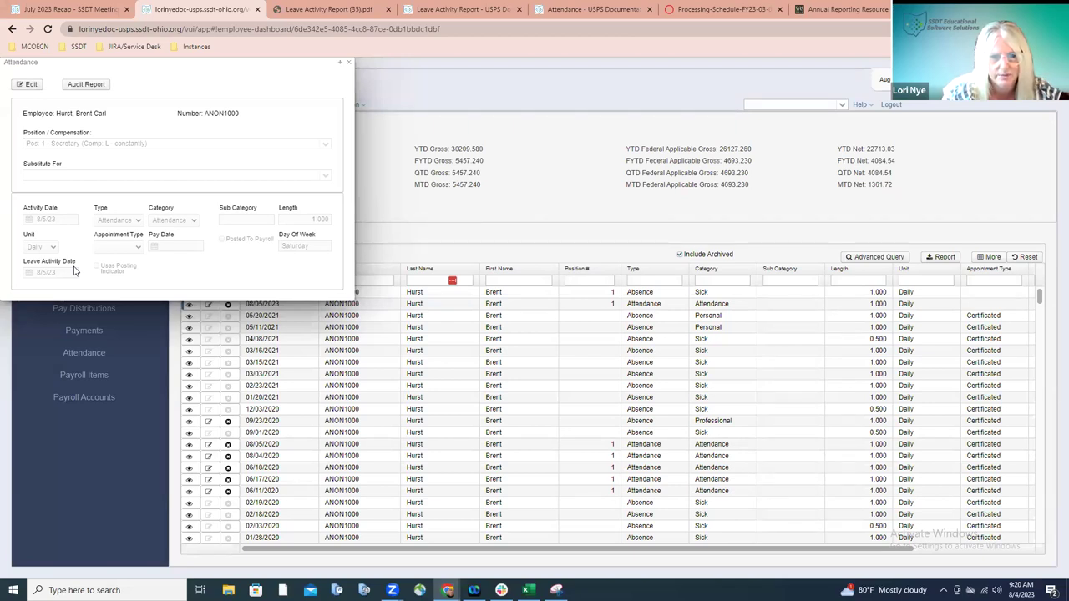
click(340, 63)
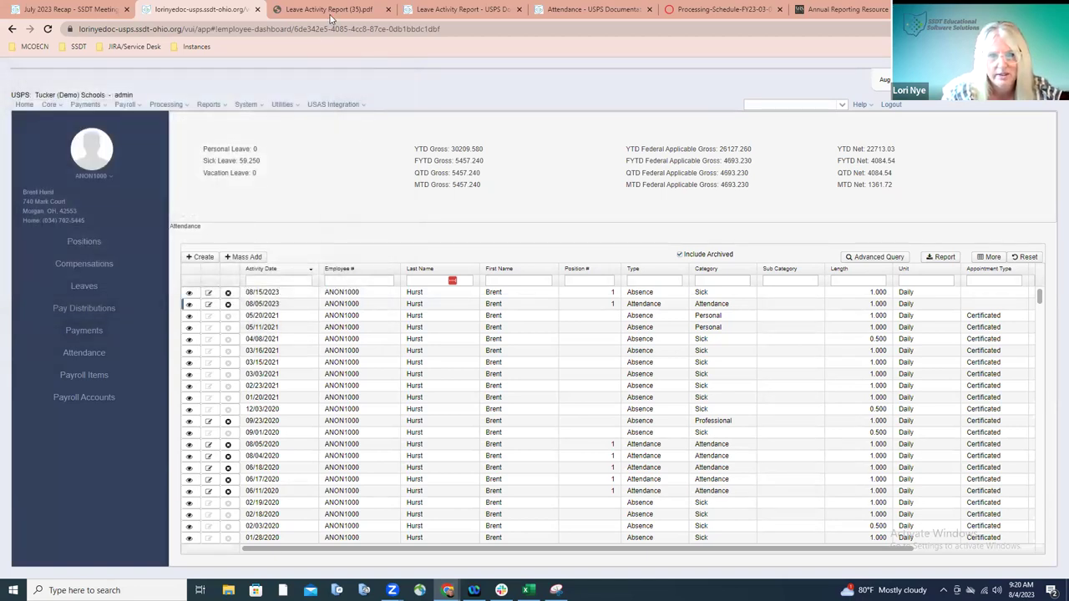
click(329, 10)
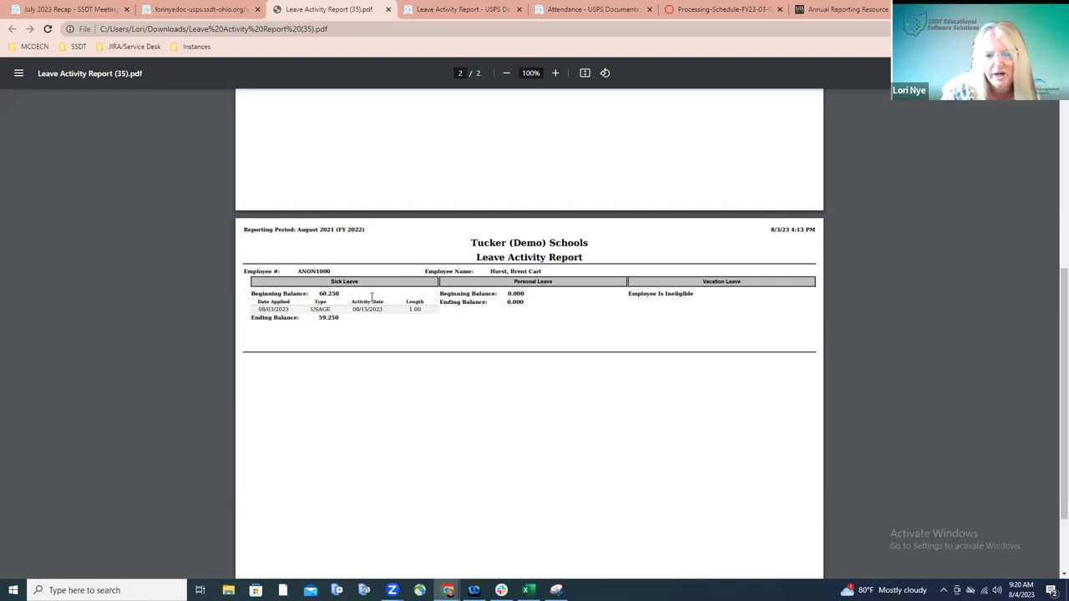
Return to USPS and view the employee's 08/06/2021 payroll payment details, consulting the Leave Activity Report for comparison
click(226, 15)
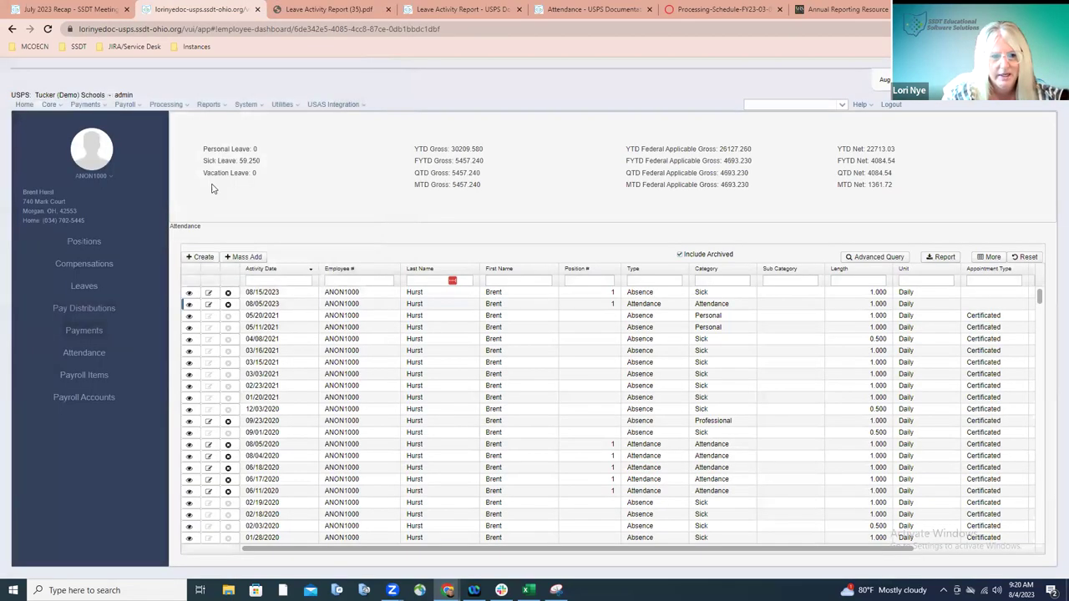
click(83, 332)
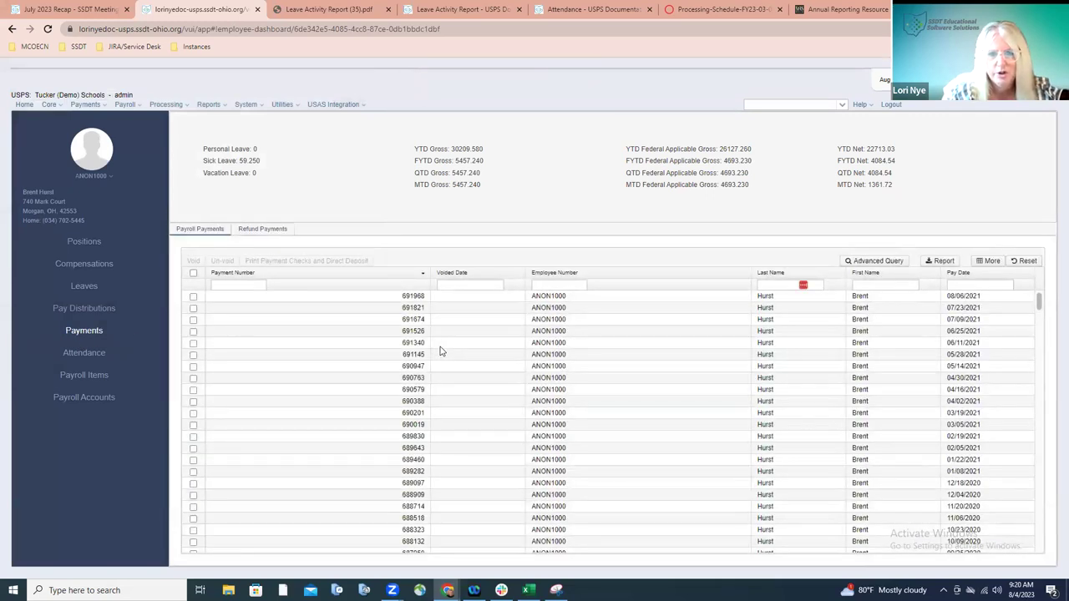
click(373, 9)
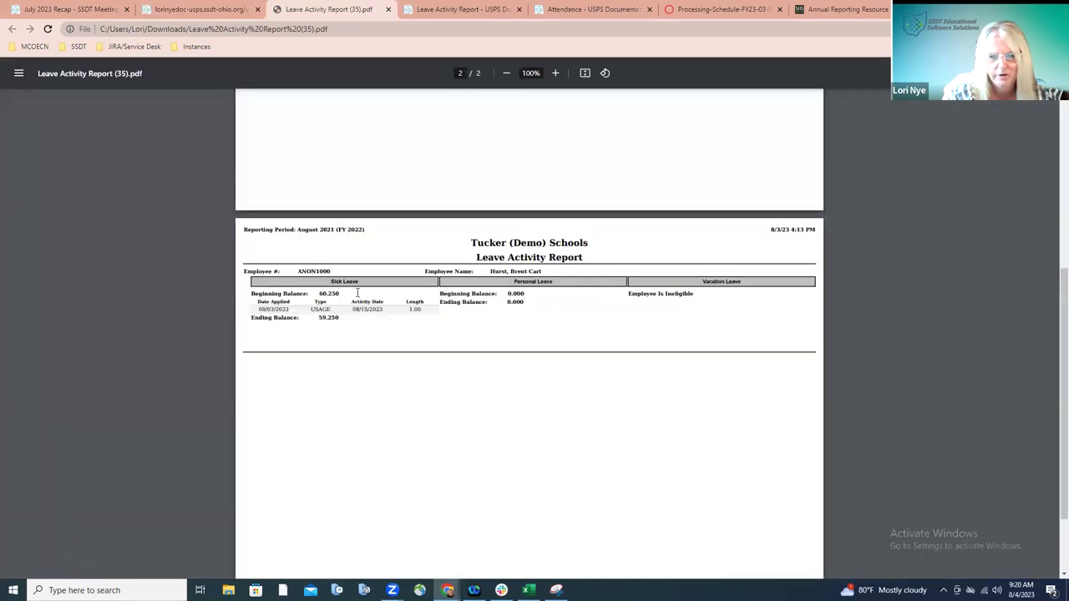
click(236, 12)
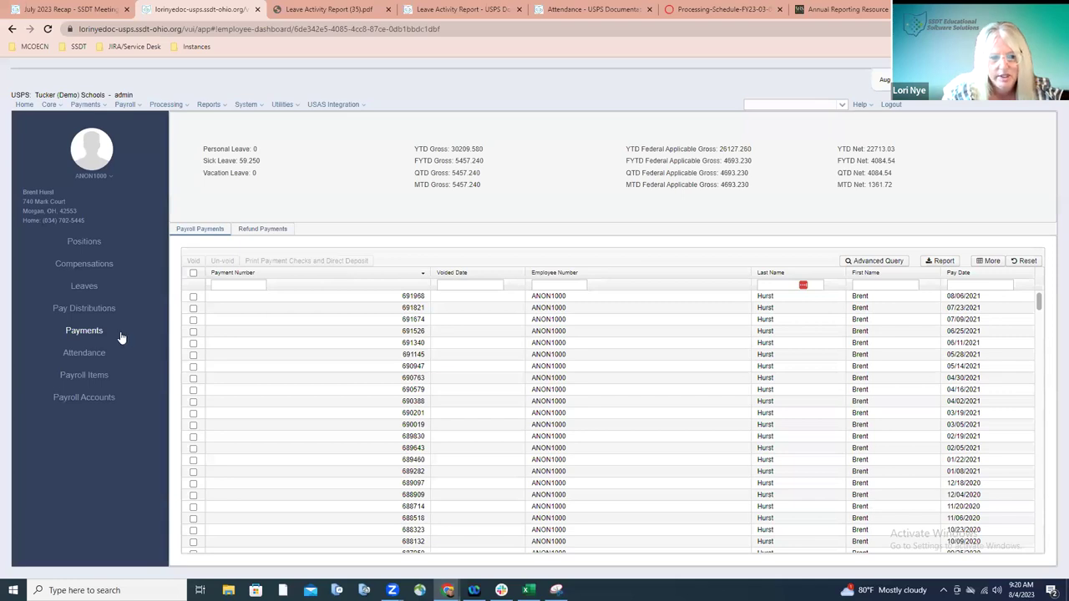
click(383, 299)
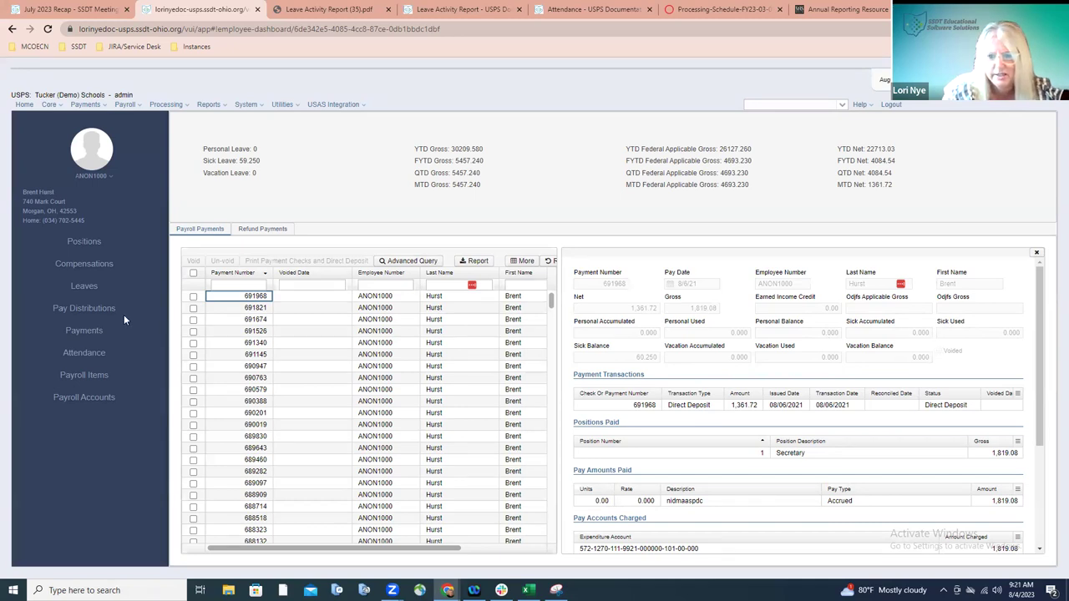
Check the pay dates in the employee's attendance records, and compare the payment's sick balance with the Leave Activity Report
click(98, 357)
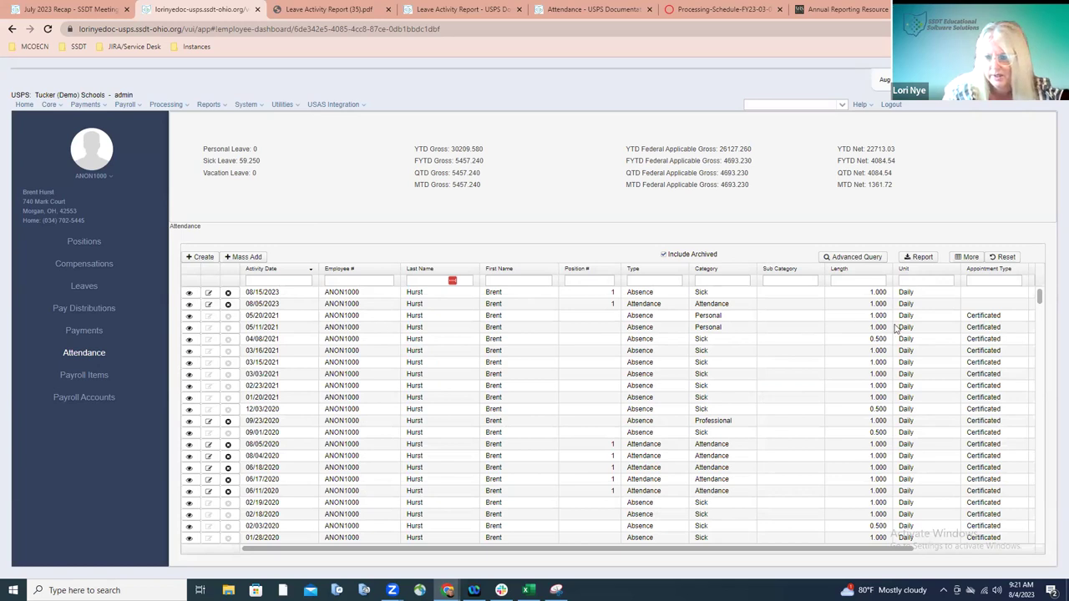
drag(879, 553, 966, 543)
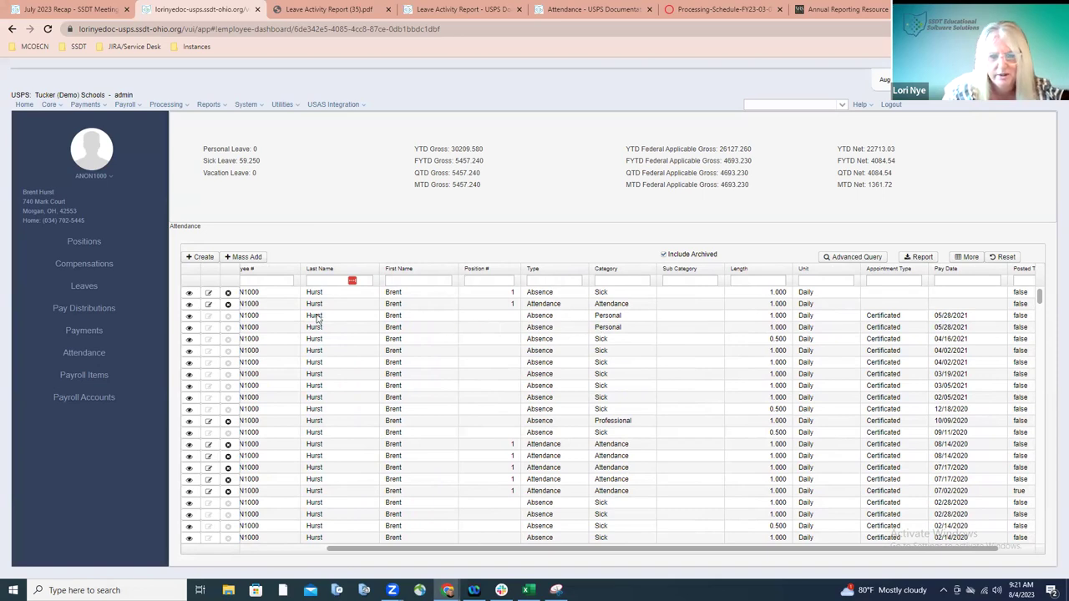
click(88, 331)
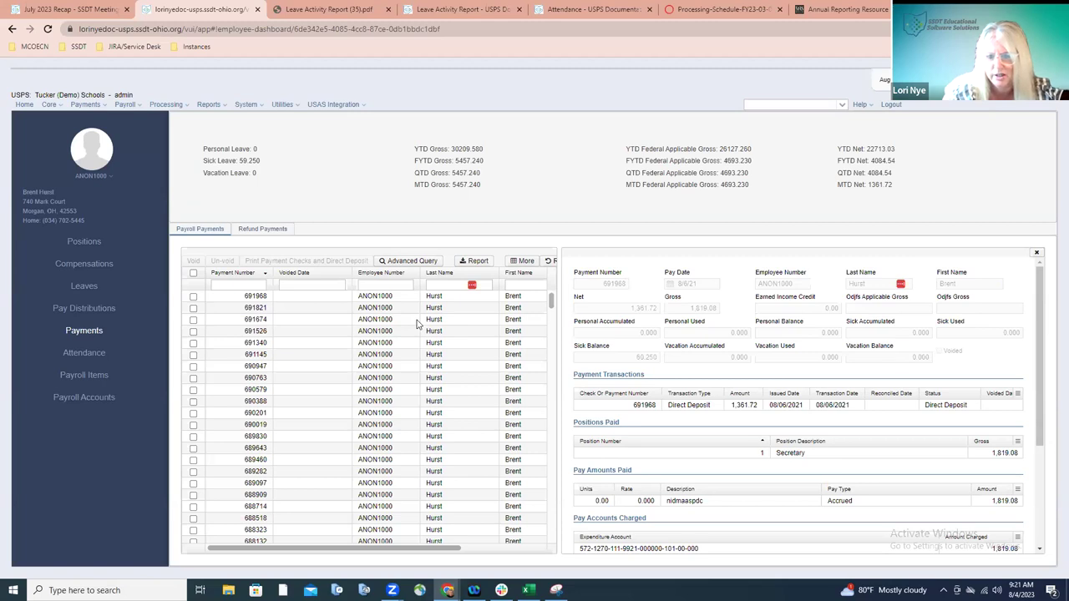
click(342, 10)
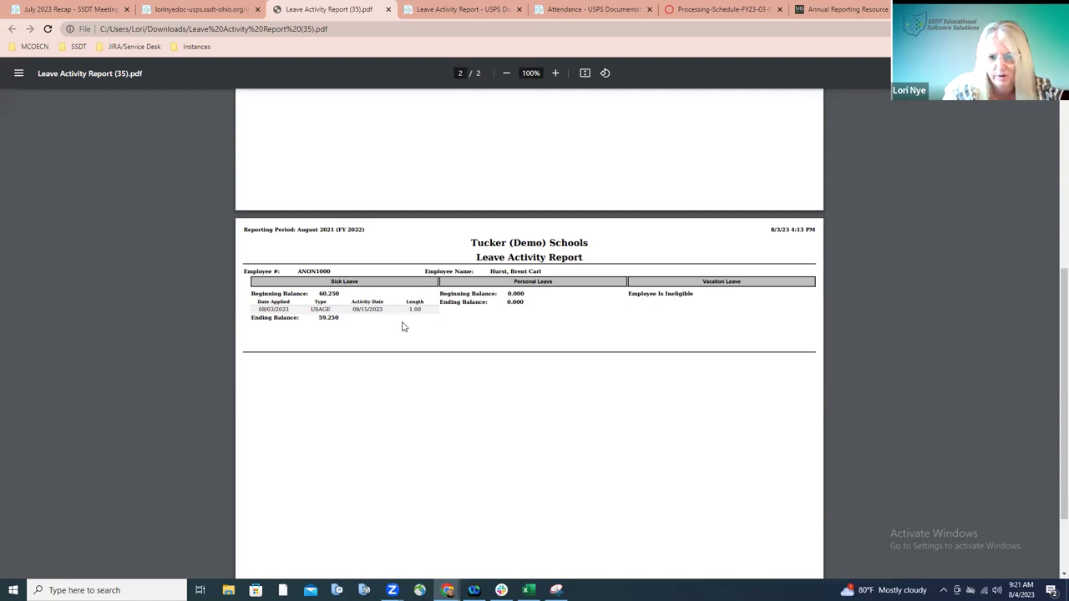
click(234, 10)
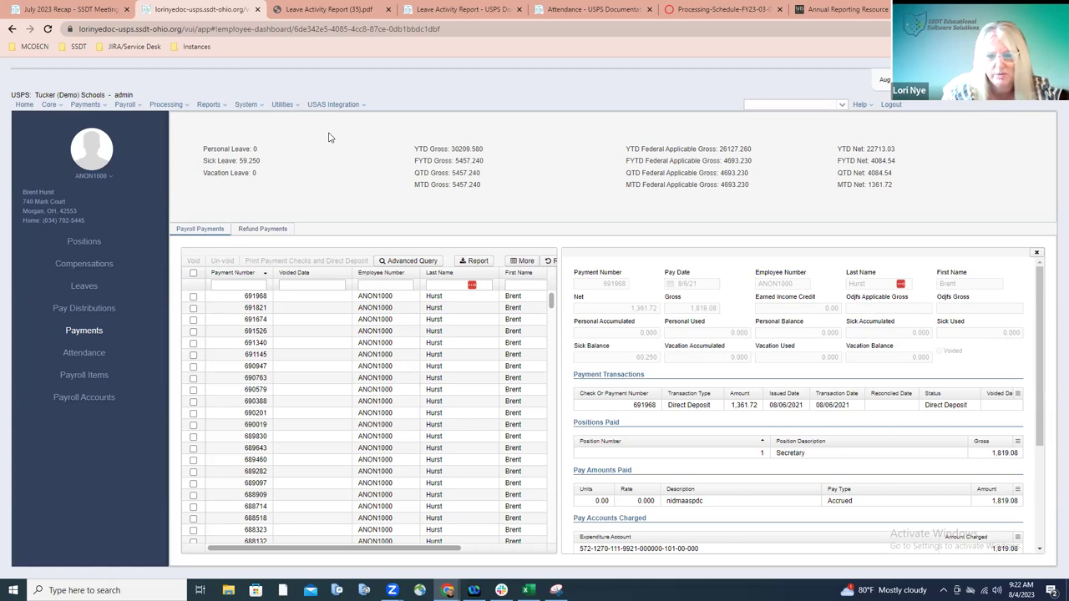
Consult the USPS new features in the July 2023 Recap and open the Employee Earnings Register report in USPS
click(93, 12)
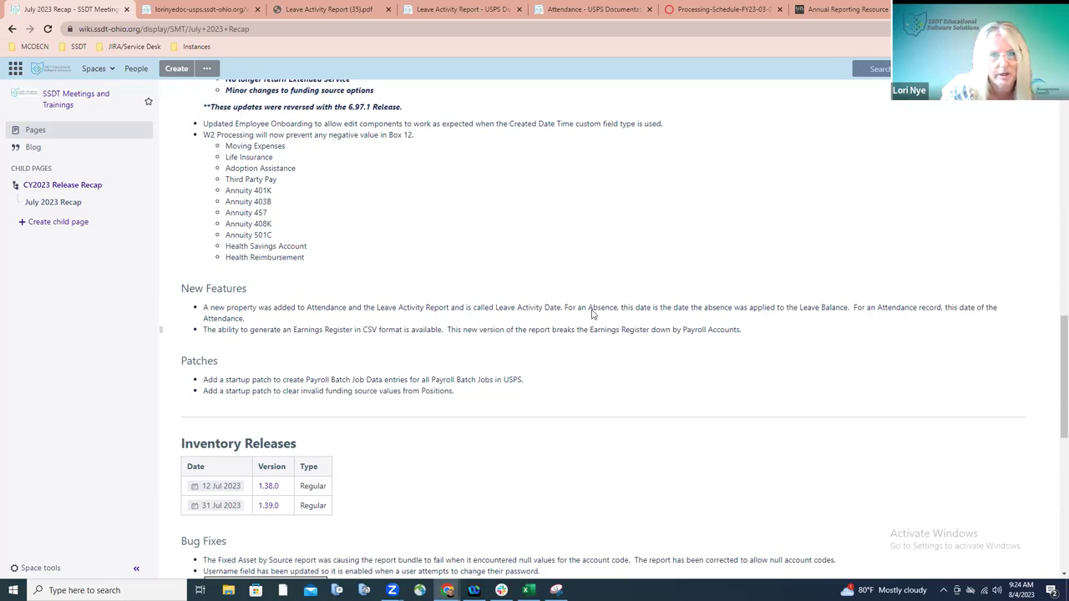
click(187, 11)
click(211, 105)
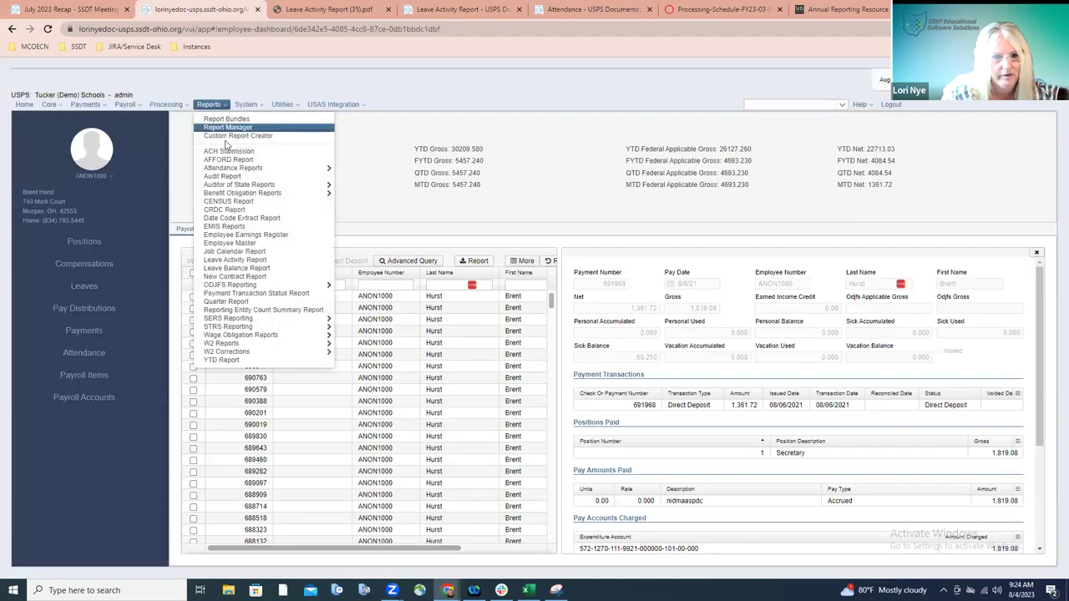
click(247, 236)
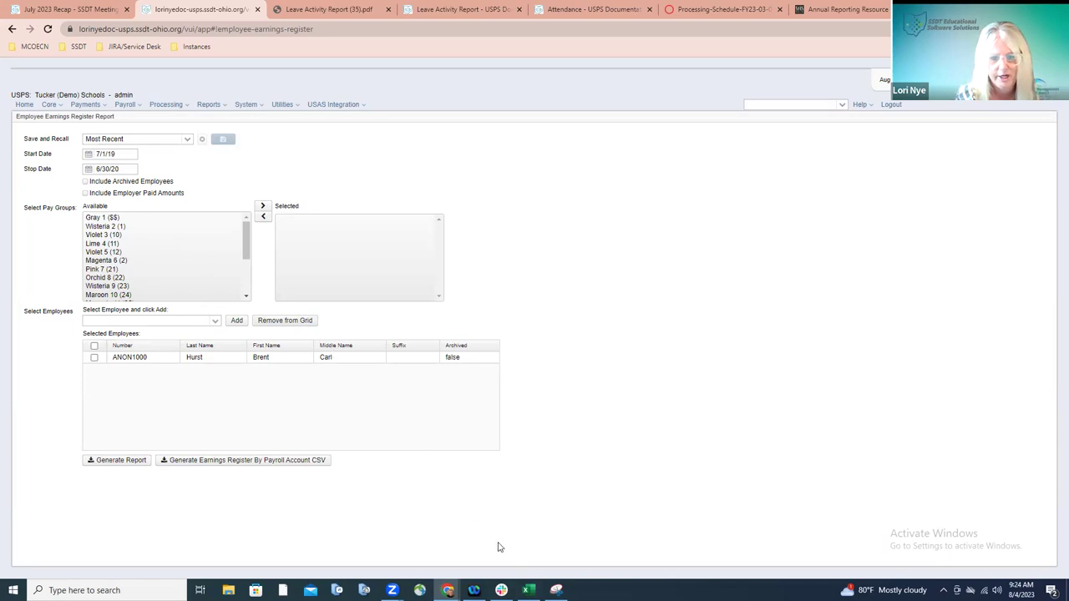
Switch to the Sample Earnings Register spreadsheet in Excel, examine its pay account and payroll item columns, and return to USPS
mouse_move(528, 589)
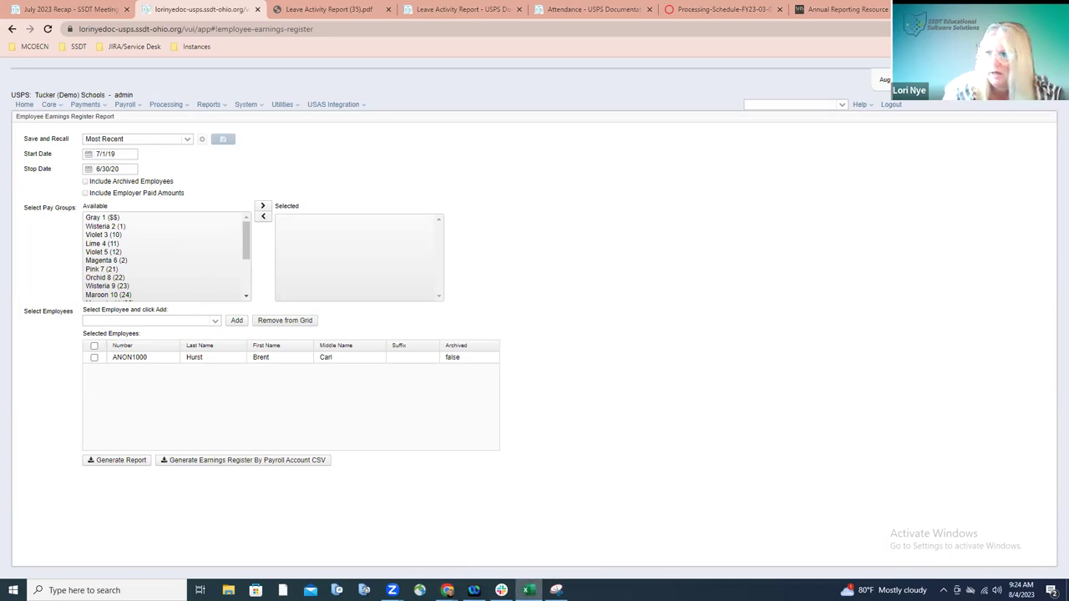
key(alt+Tab)
double_click(702, 20)
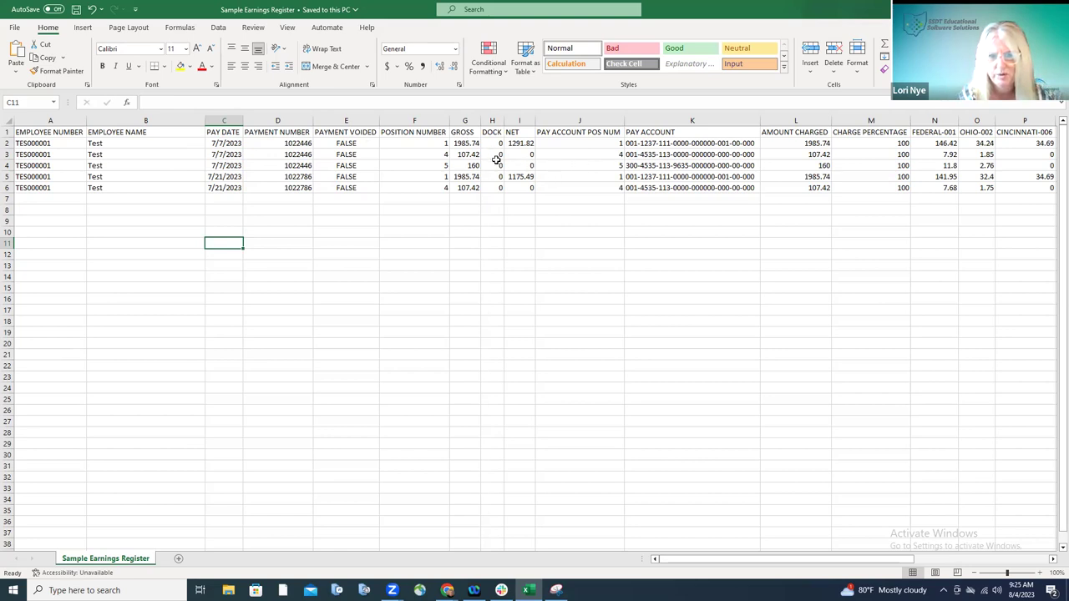
drag(735, 561, 843, 558)
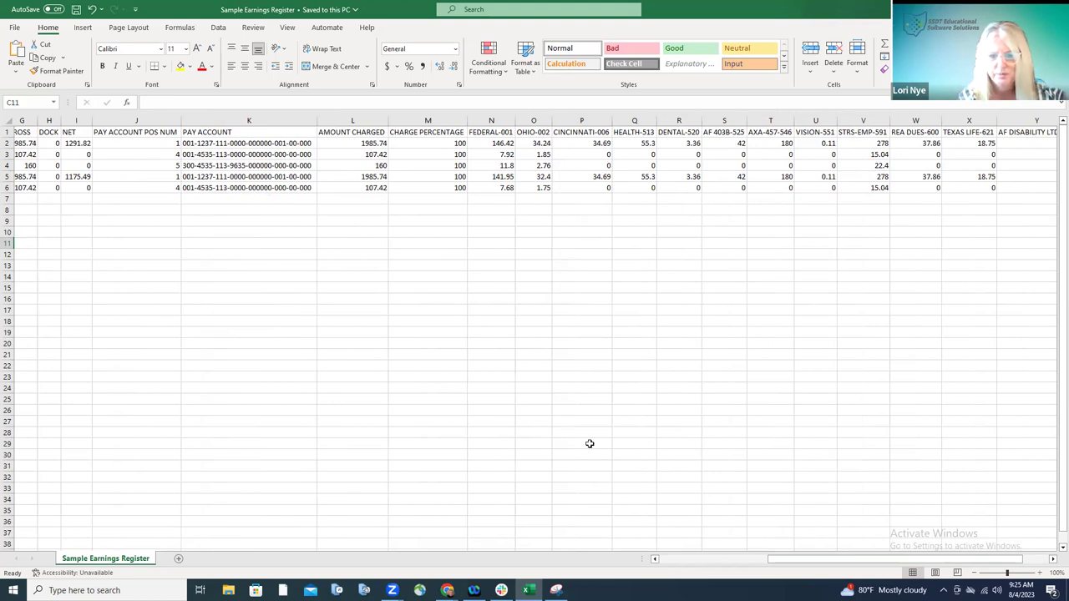
drag(762, 562, 724, 561)
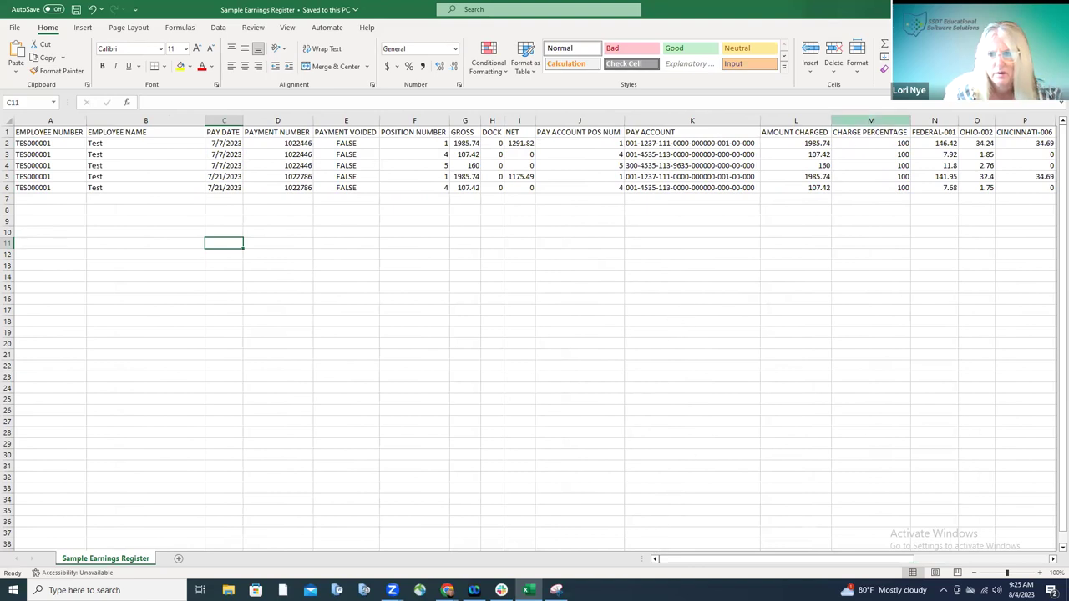
key(alt+Tab)
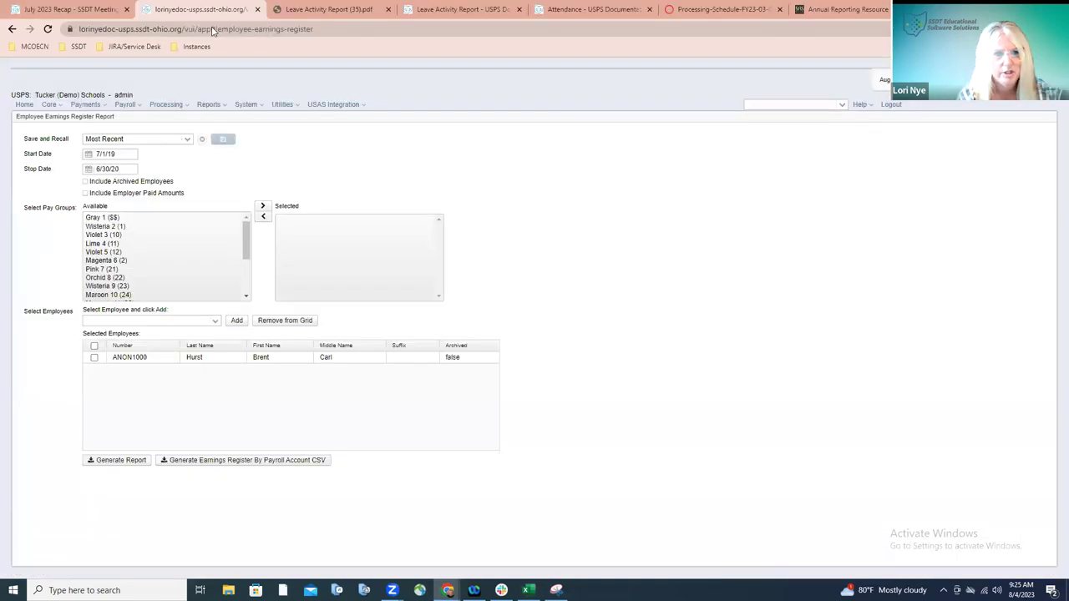
From the July 2023 Recap, check the final Staff and Course Collection close date in the EMIS calendar and the STRS annual reporting deadline
click(138, 13)
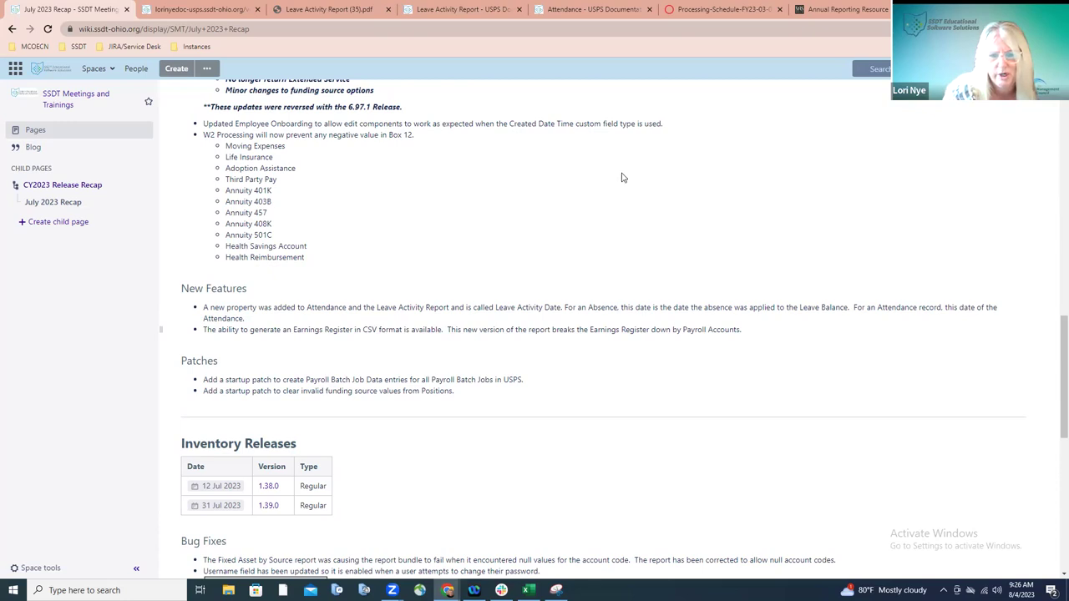
click(714, 13)
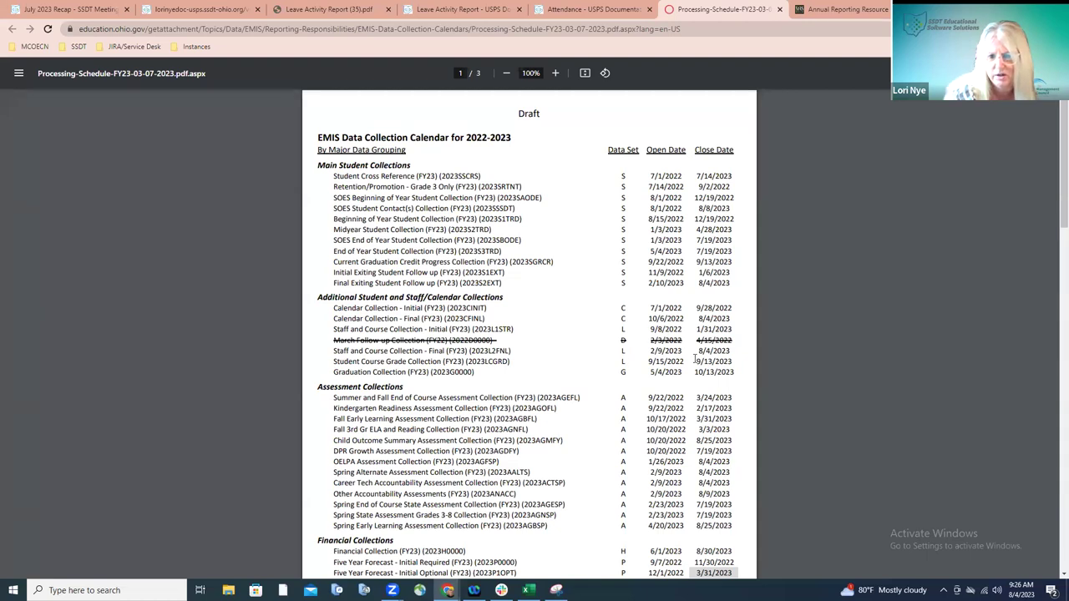
drag(698, 352, 736, 352)
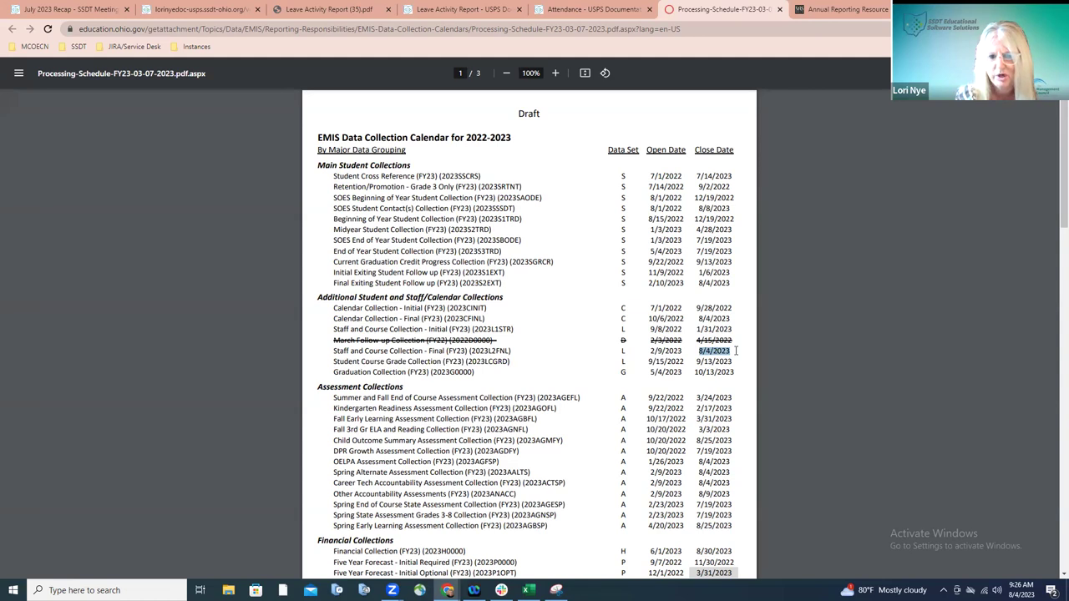
click(819, 10)
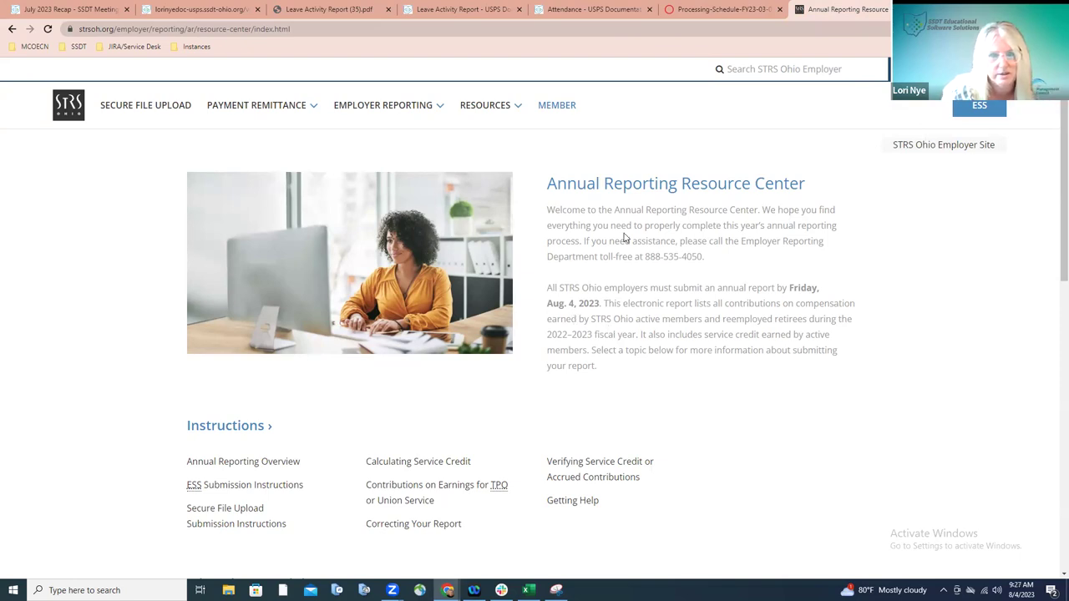
click(71, 9)
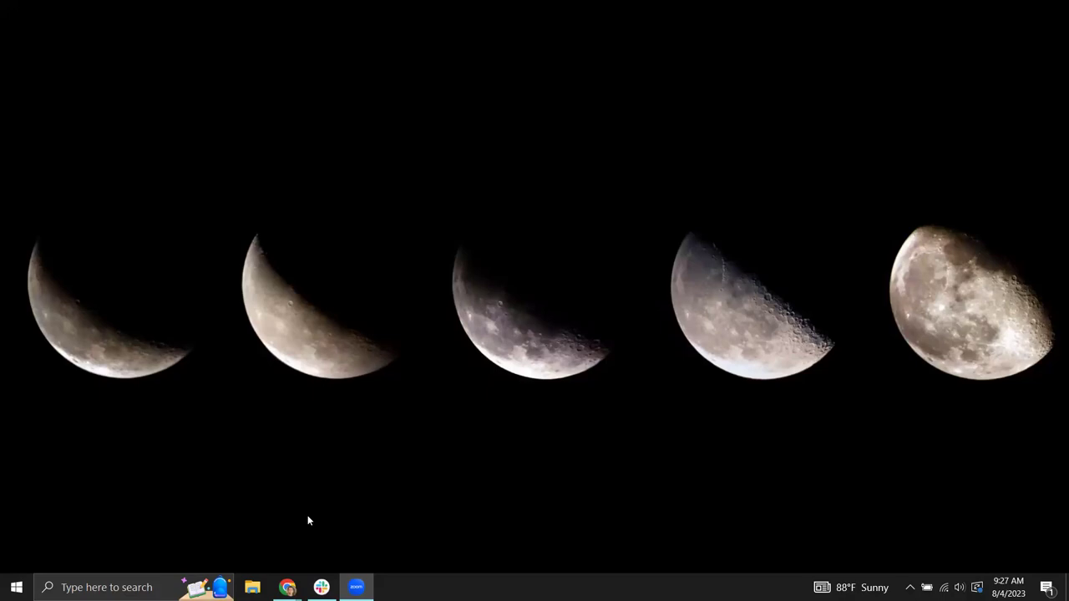
Bring up the Inventory releases in the July 2023 Recap and examine the Fixed Asset by Source and username field bug fixes
key(alt+Tab)
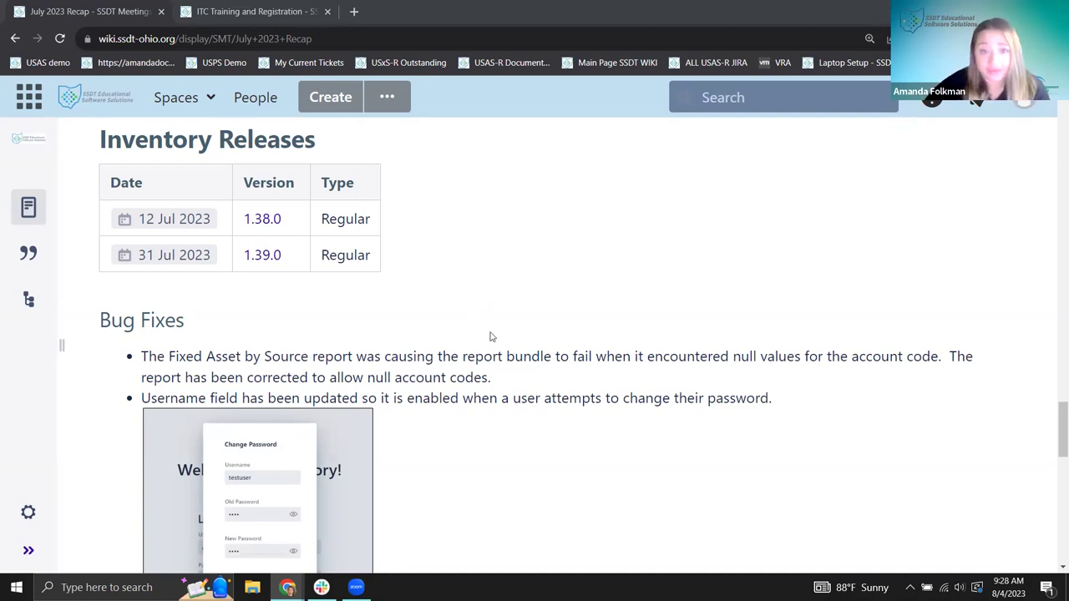
scroll(490, 337, down, 3)
scroll(492, 332, up, 2)
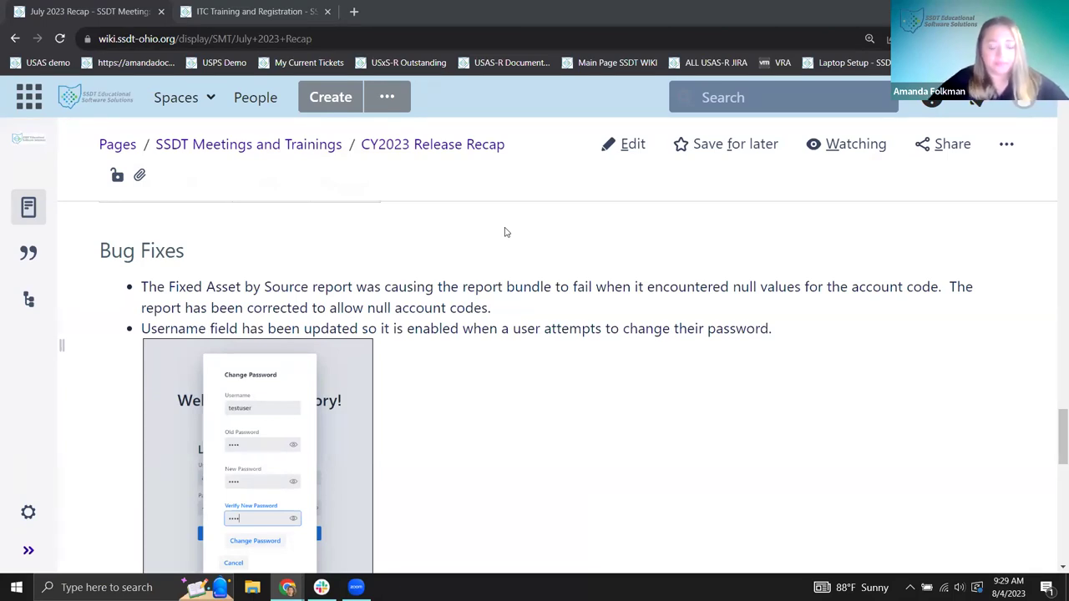
scroll(411, 250, down, 1)
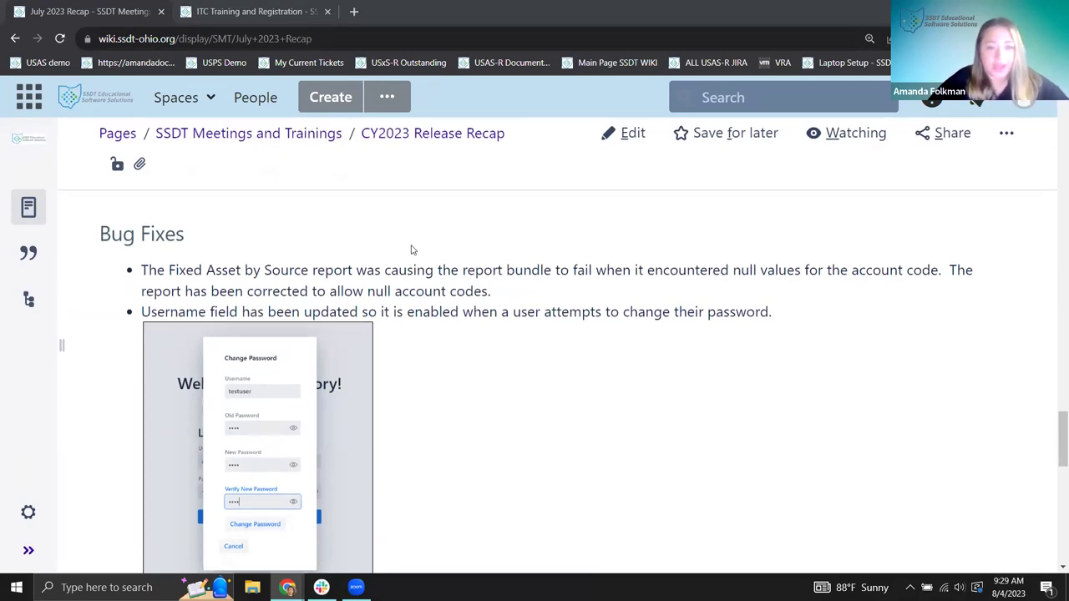
scroll(411, 249, down, 1)
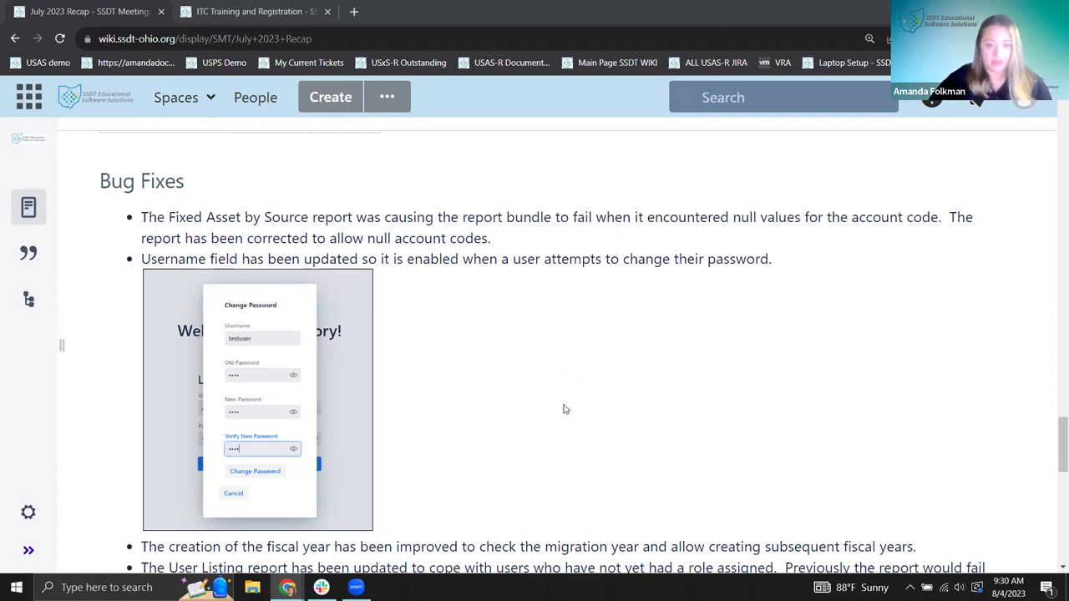
Examine the remaining Inventory bug fixes covering fiscal year creation, the User Listing report, depreciation dates and the Book Value report
key(ctrl+minus)
key(ctrl+plus)
key(ctrl+plus)
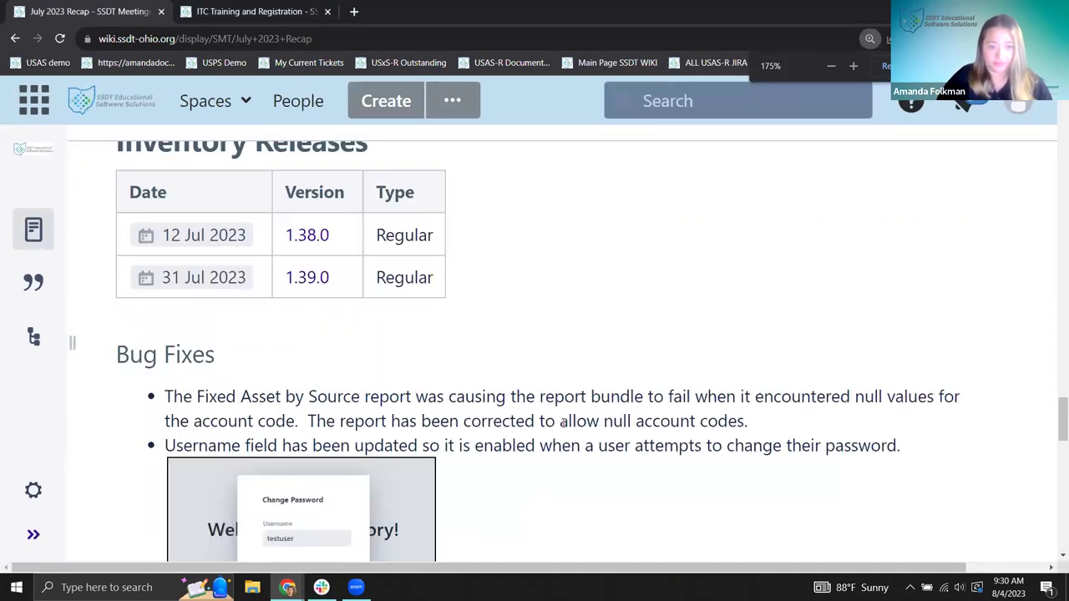
scroll(450, 334, down, 2)
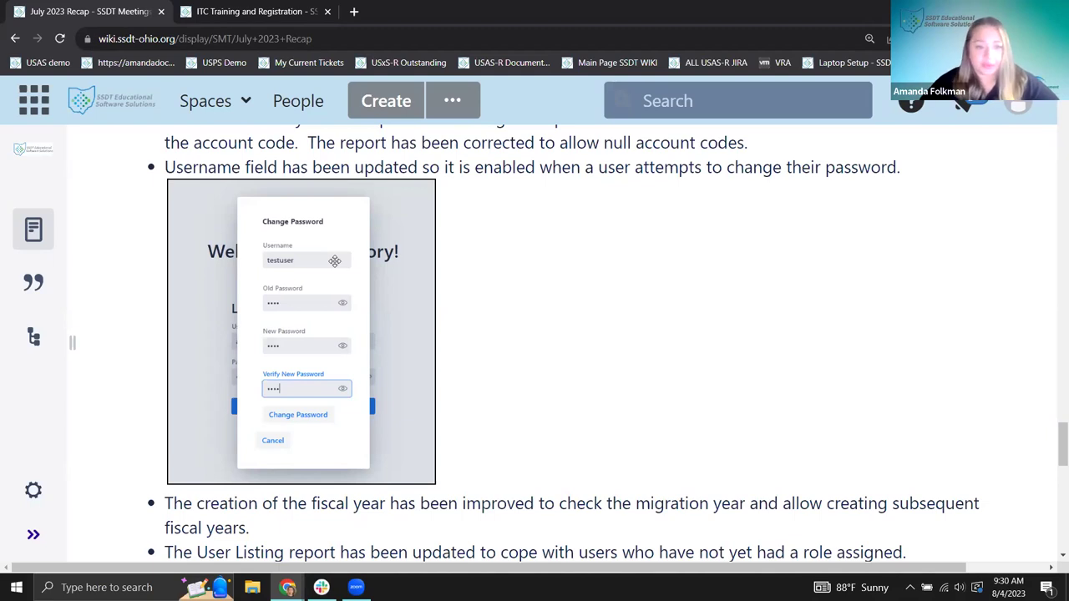
scroll(360, 306, down, 1)
scroll(345, 372, down, 1)
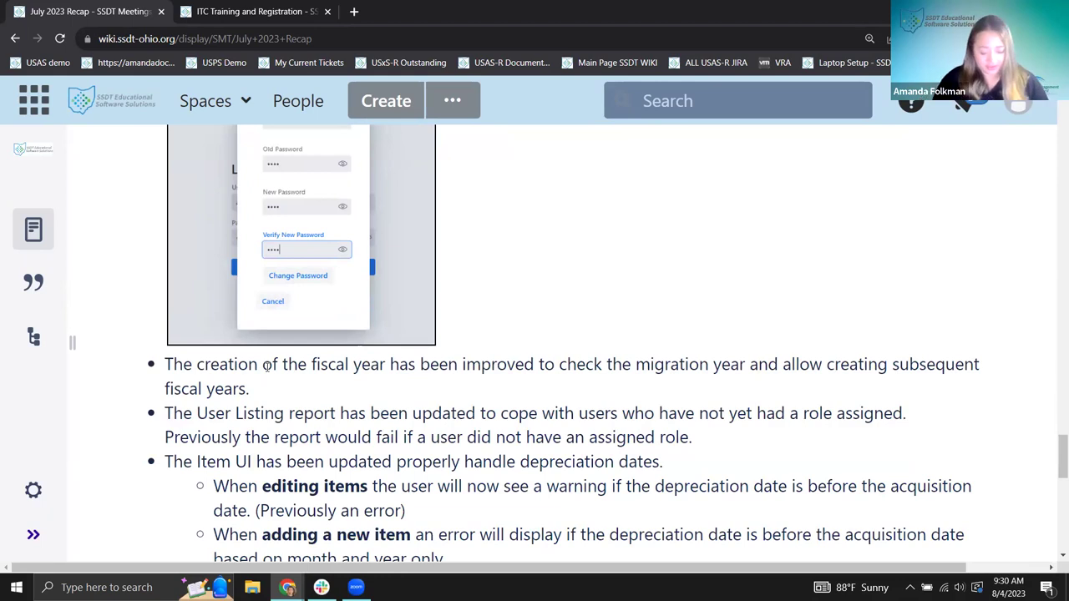
key(ctrl+minus)
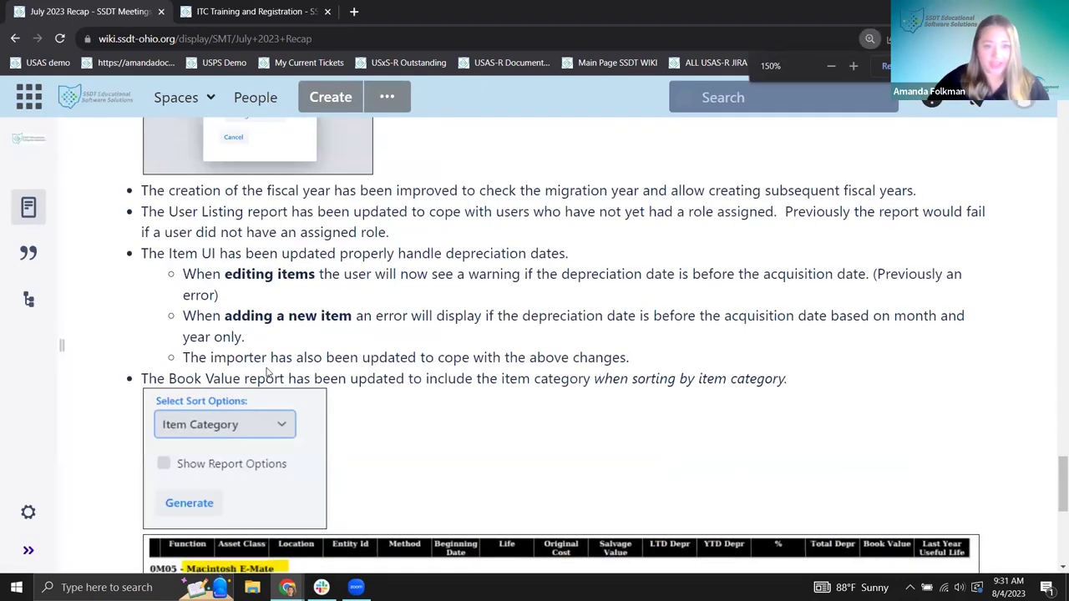
scroll(257, 412, up, 1)
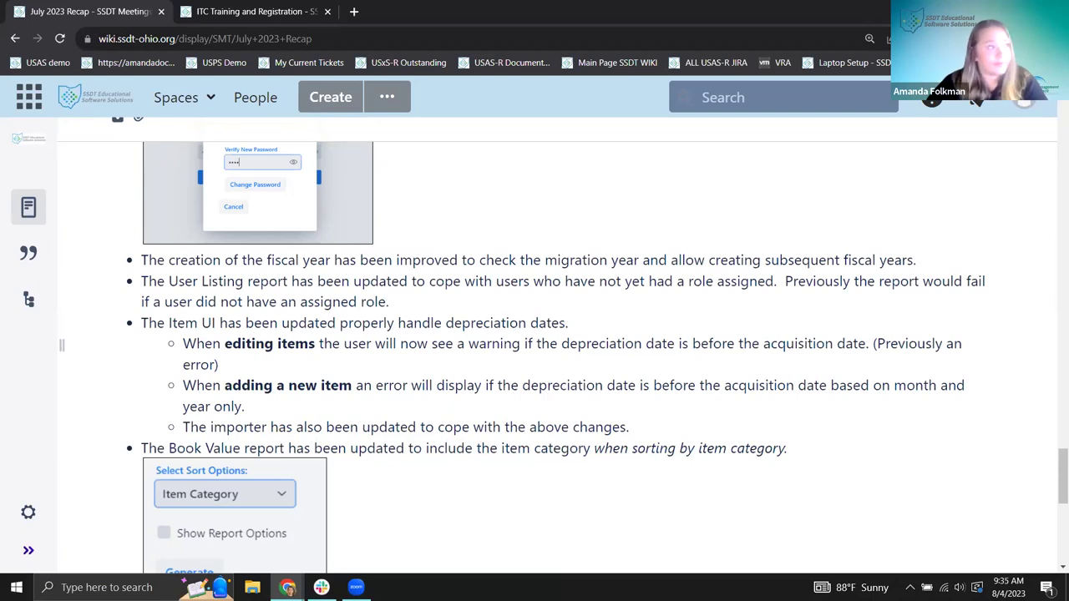
Examine the Book Value report's item category sample and the Capitalization Criteria fix for leased items in the July 2023 Recap
scroll(616, 359, down, 1)
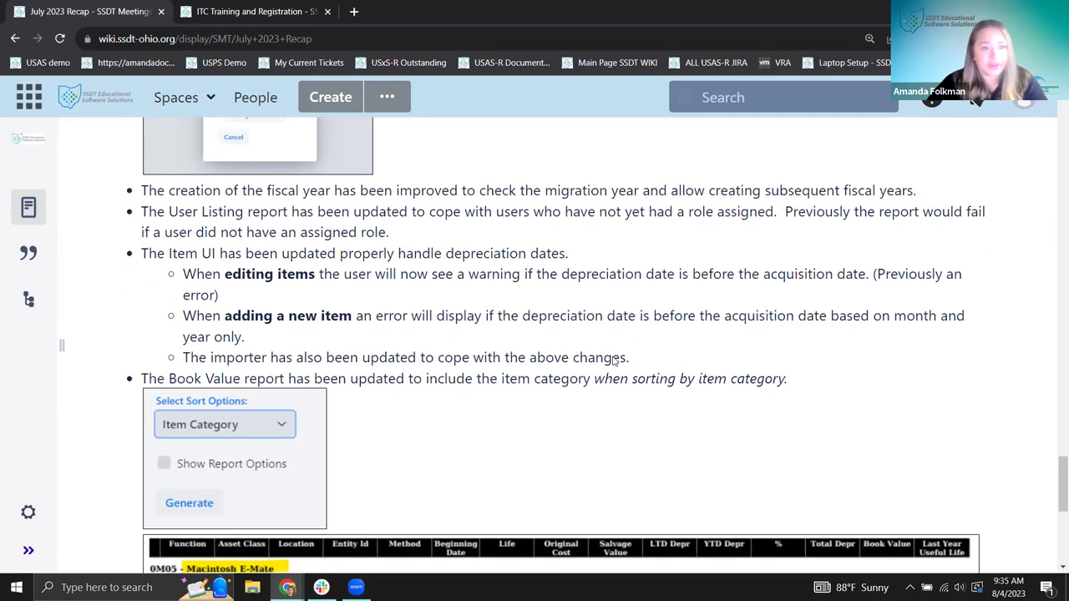
scroll(655, 336, down, 2)
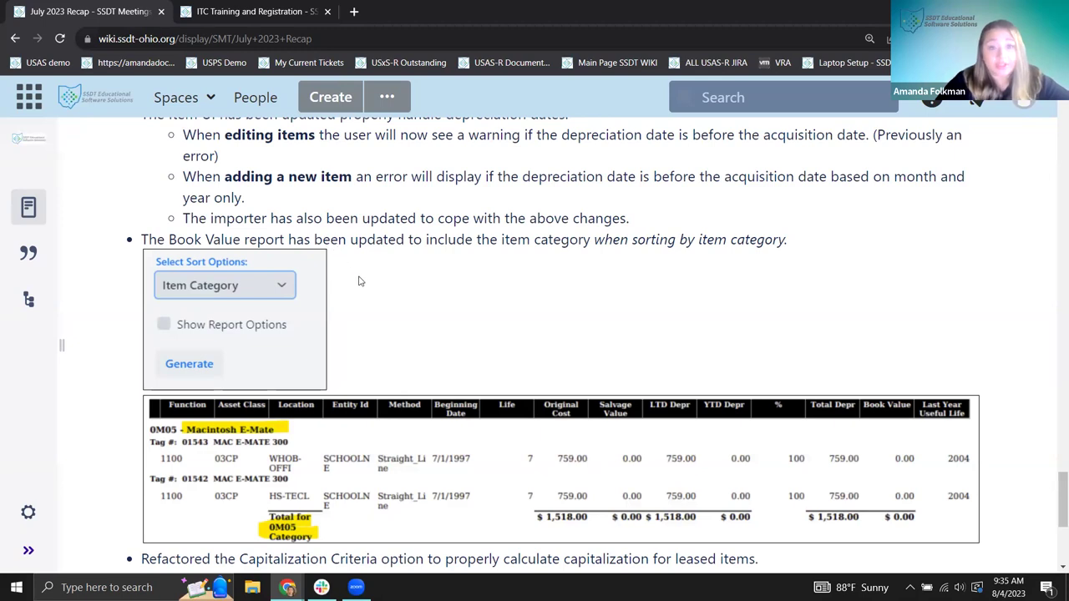
drag(502, 241, 591, 241)
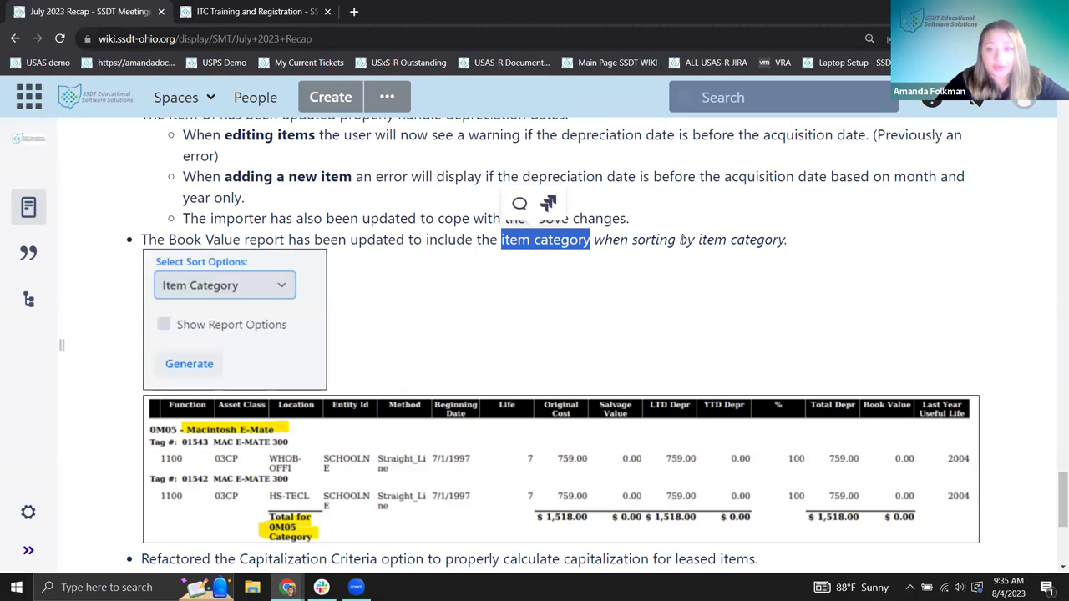
click(611, 268)
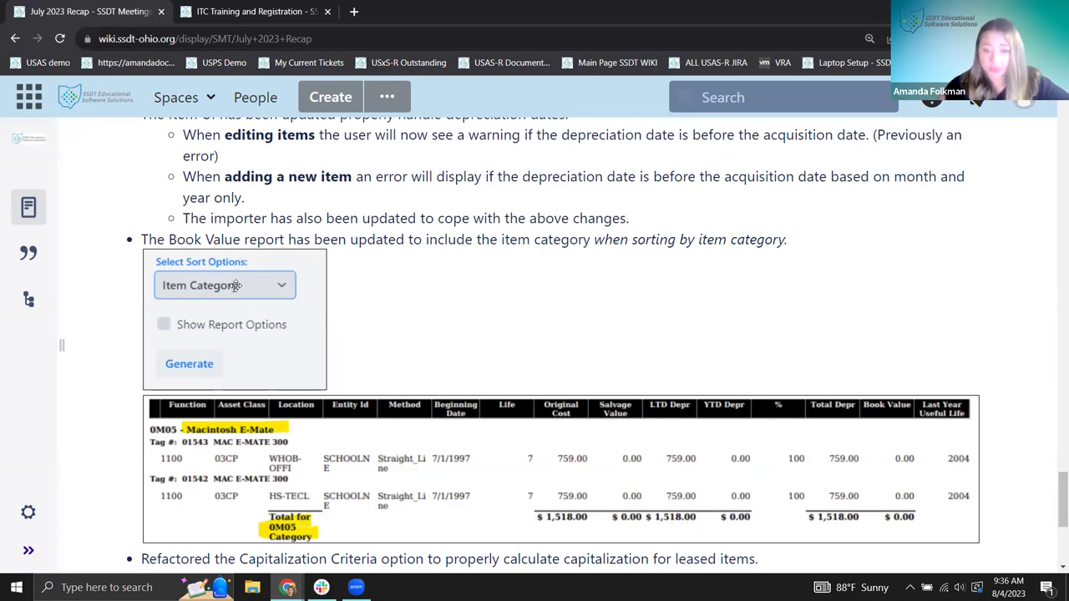
scroll(292, 336, down, 1)
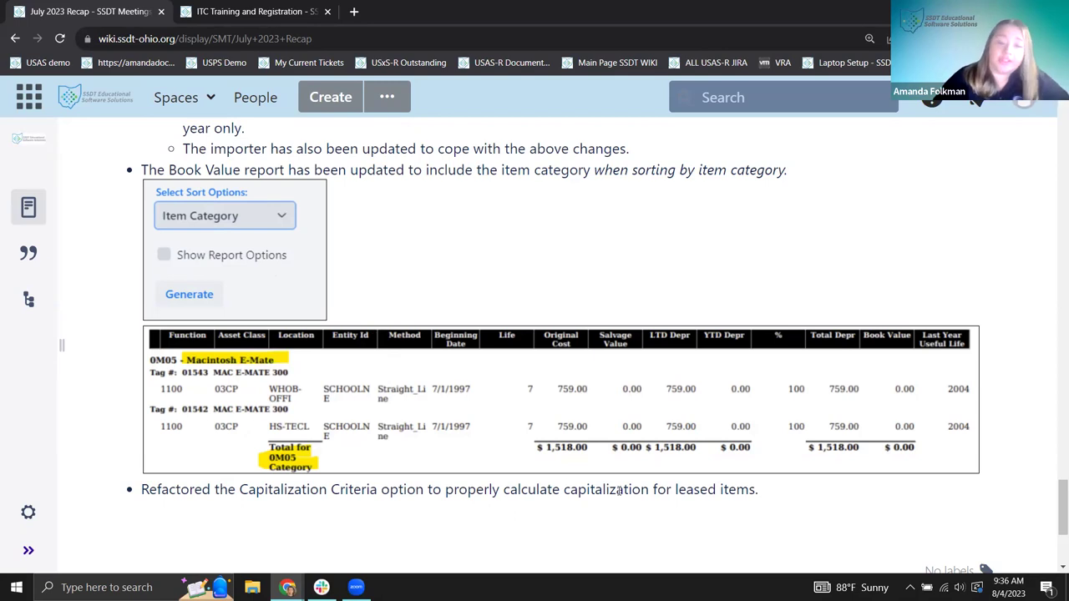
scroll(605, 470, down, 1)
scroll(606, 468, up, 1)
scroll(607, 463, down, 1)
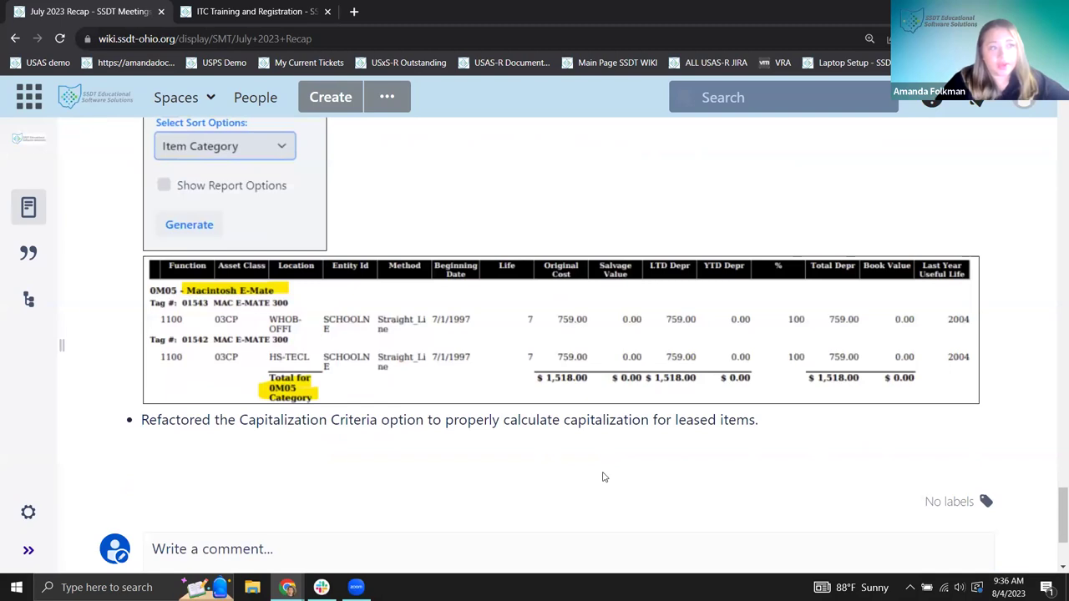
scroll(605, 477, up, 2)
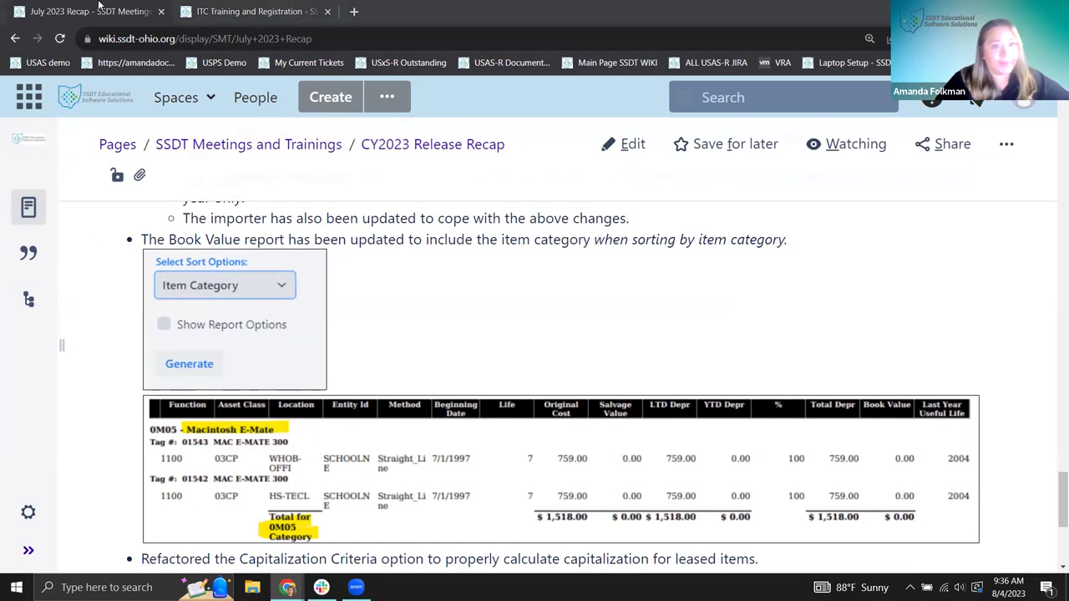
Starting from the wiki's Main Page, go through SSDT Meetings and Trainings to open the ITC Training and Registration page
click(237, 11)
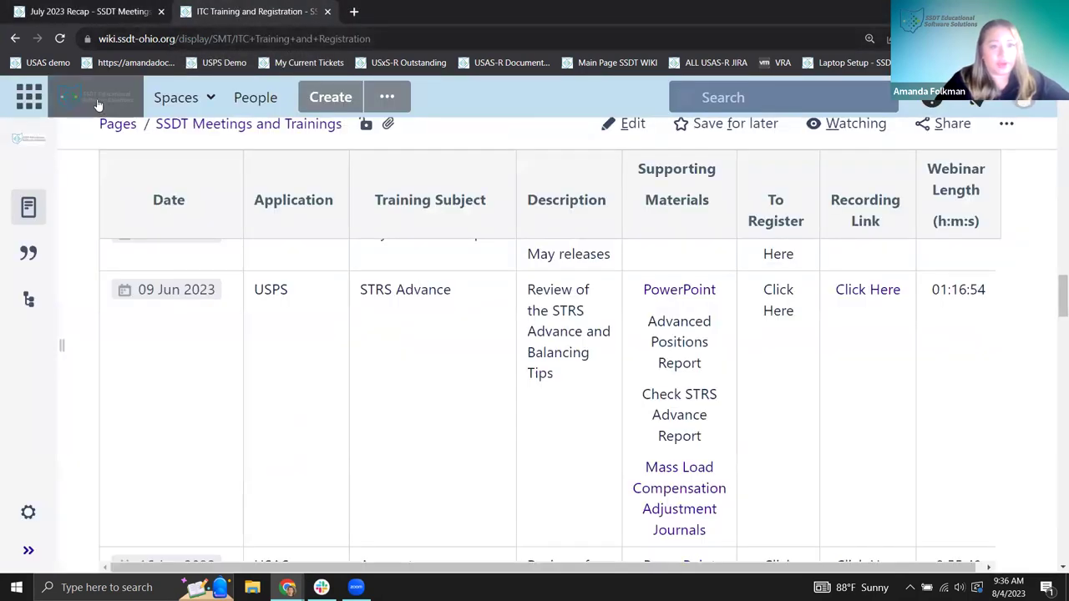
click(95, 99)
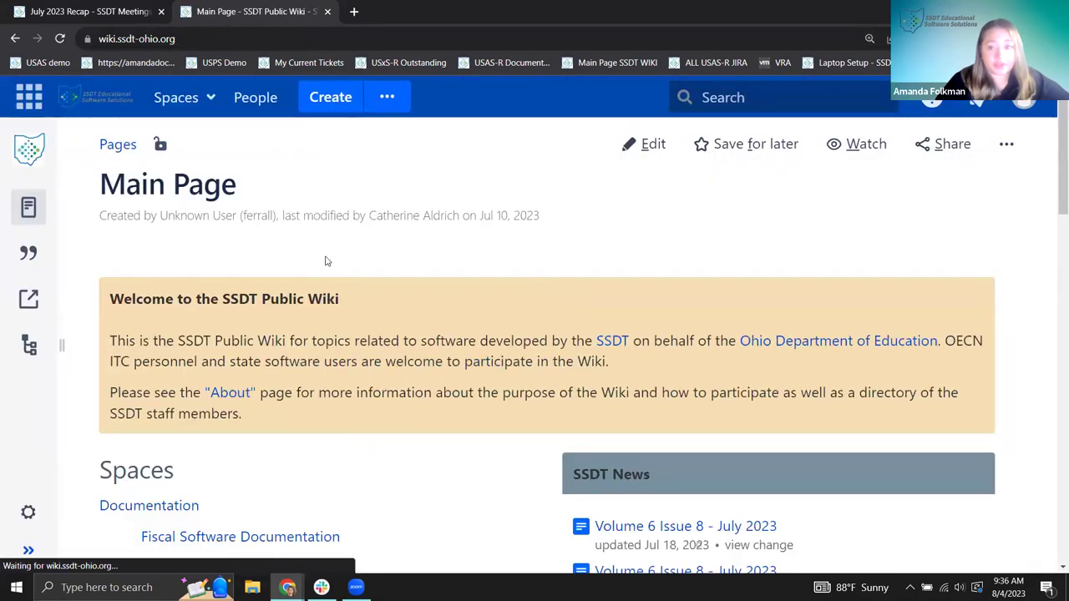
scroll(322, 299, down, 2)
scroll(323, 299, down, 10)
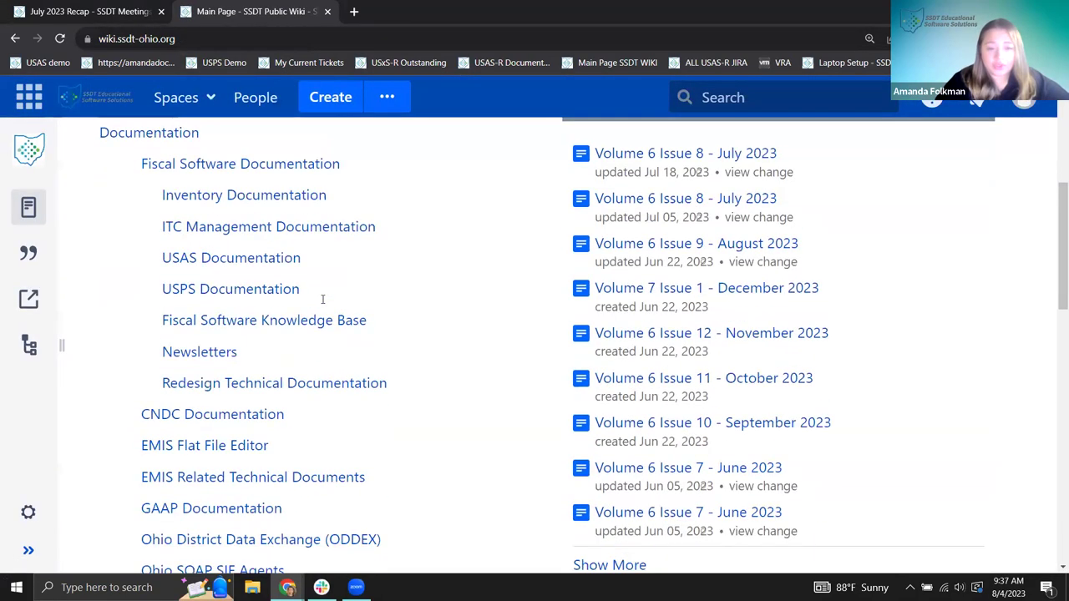
scroll(323, 299, down, 1)
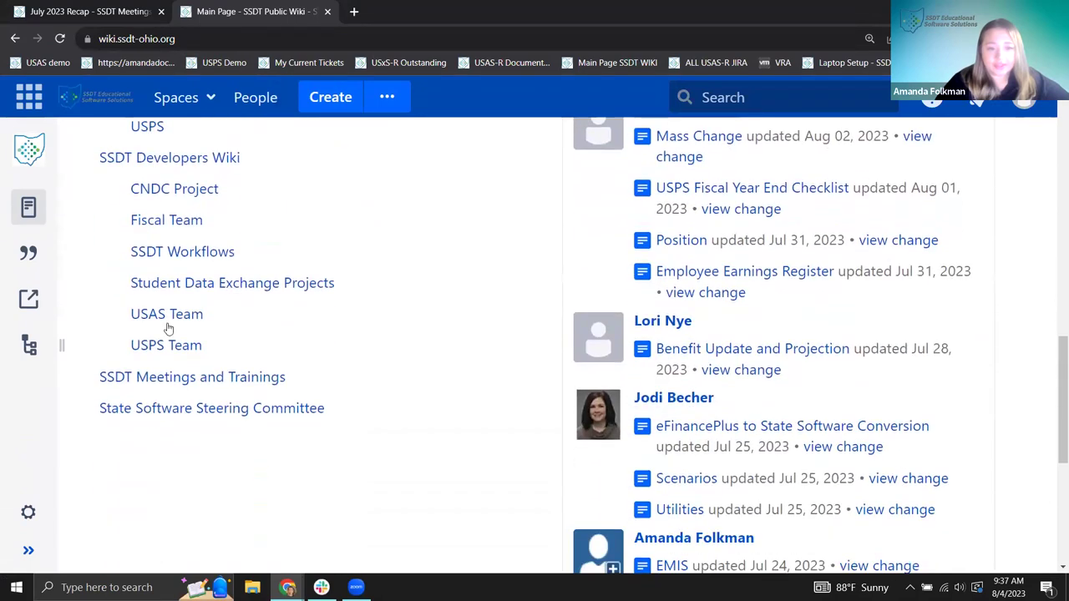
click(226, 380)
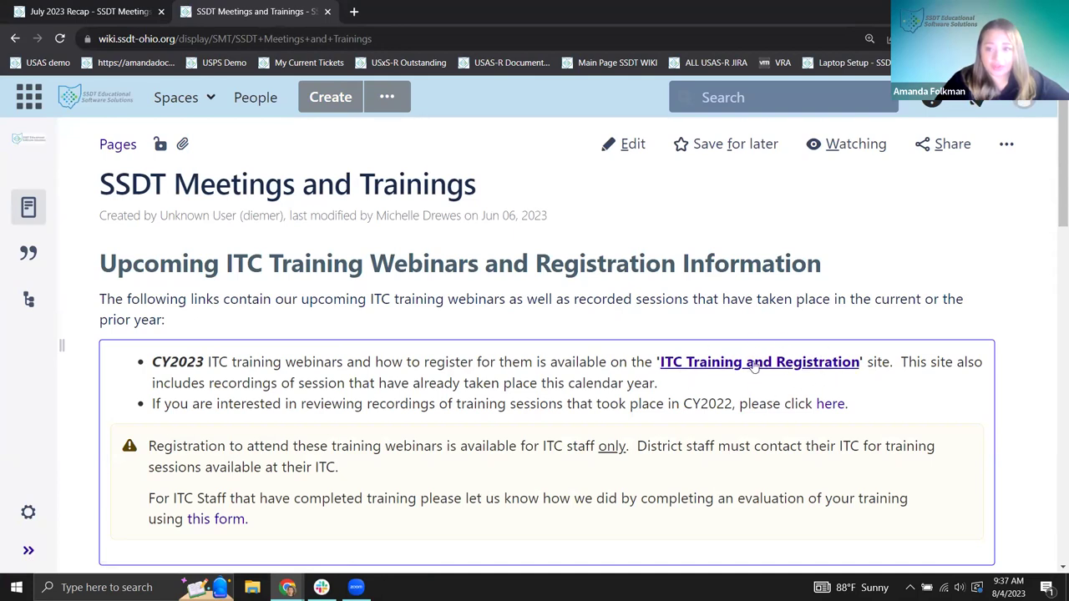
click(756, 363)
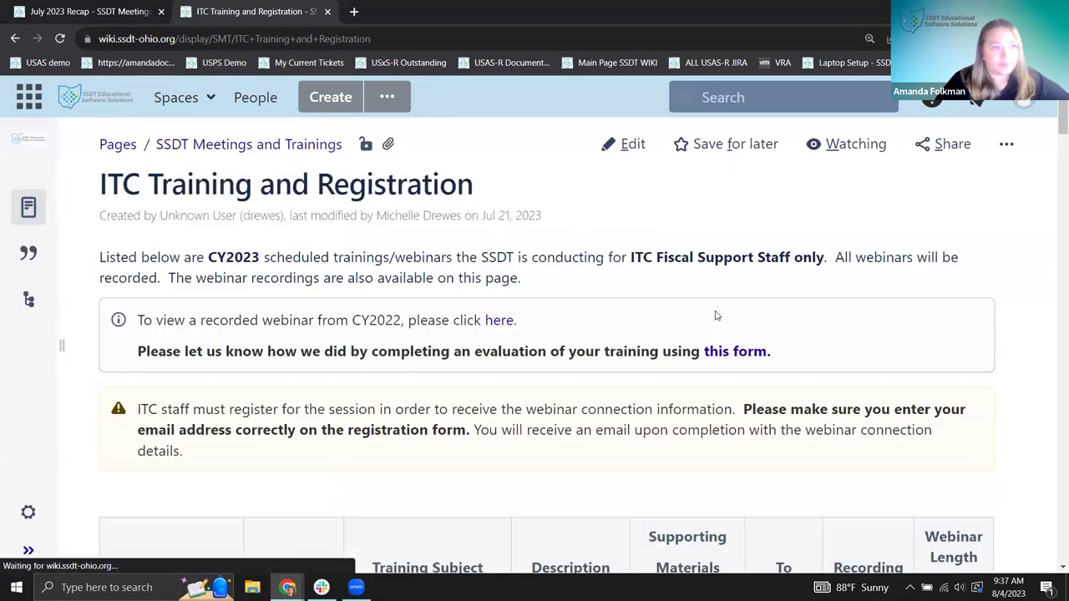
Examine the scheduled August and September 2023 webinars and the OEDSA Conference entry in the training table
scroll(490, 259, down, 10)
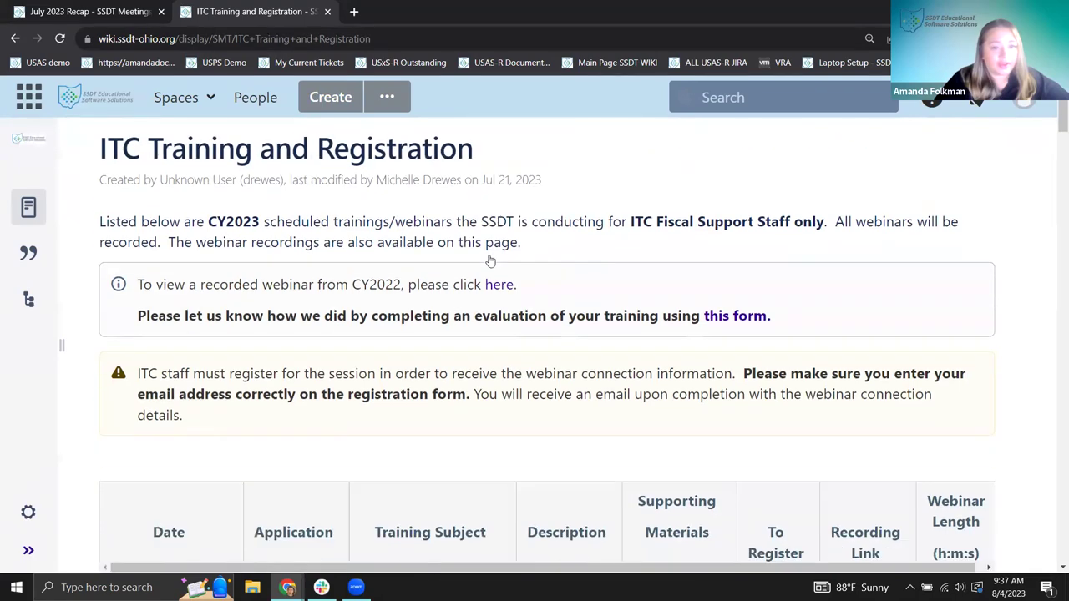
scroll(490, 260, down, 8)
scroll(490, 260, down, 8)
scroll(490, 260, down, 8)
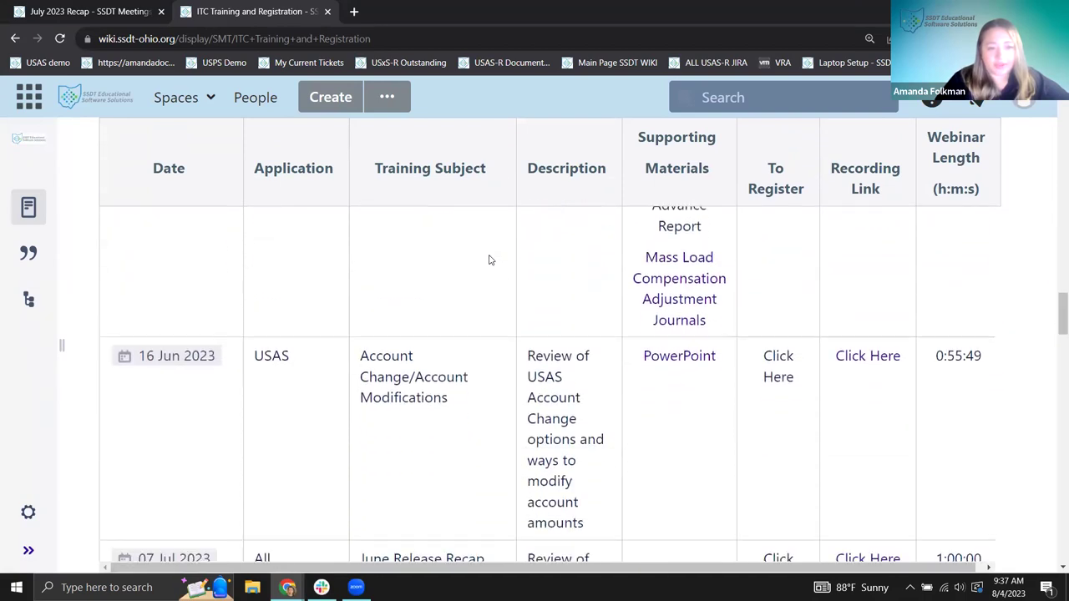
scroll(490, 259, down, 4)
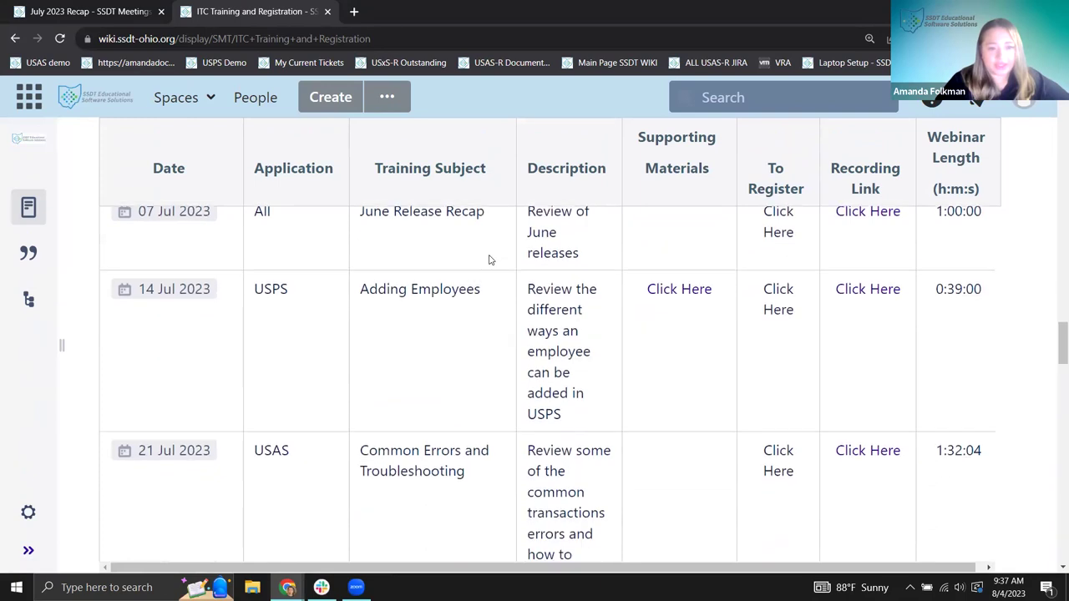
scroll(491, 260, down, 4)
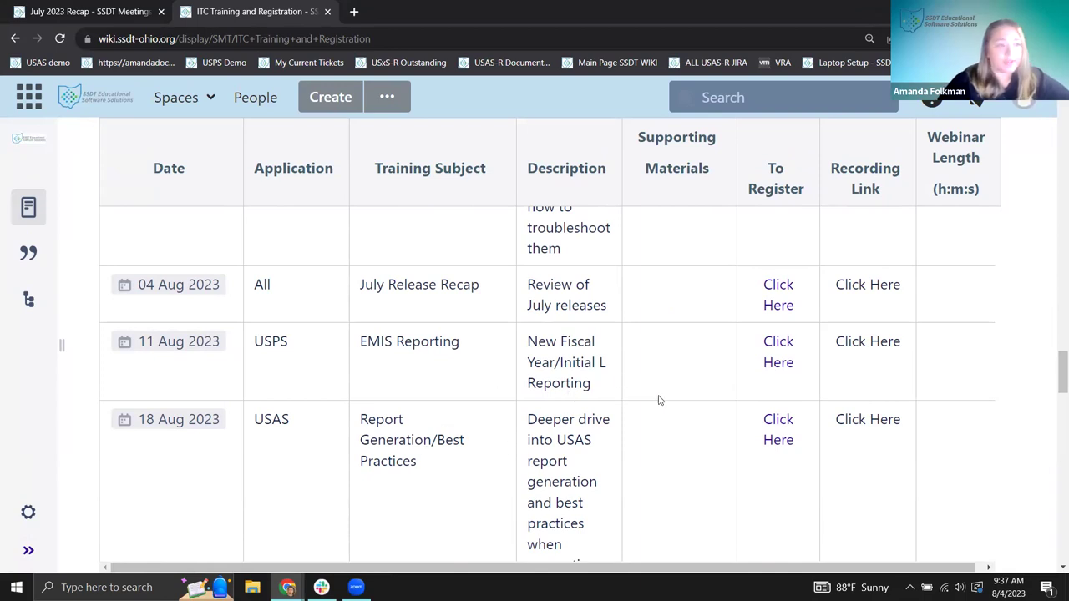
scroll(633, 387, down, 2)
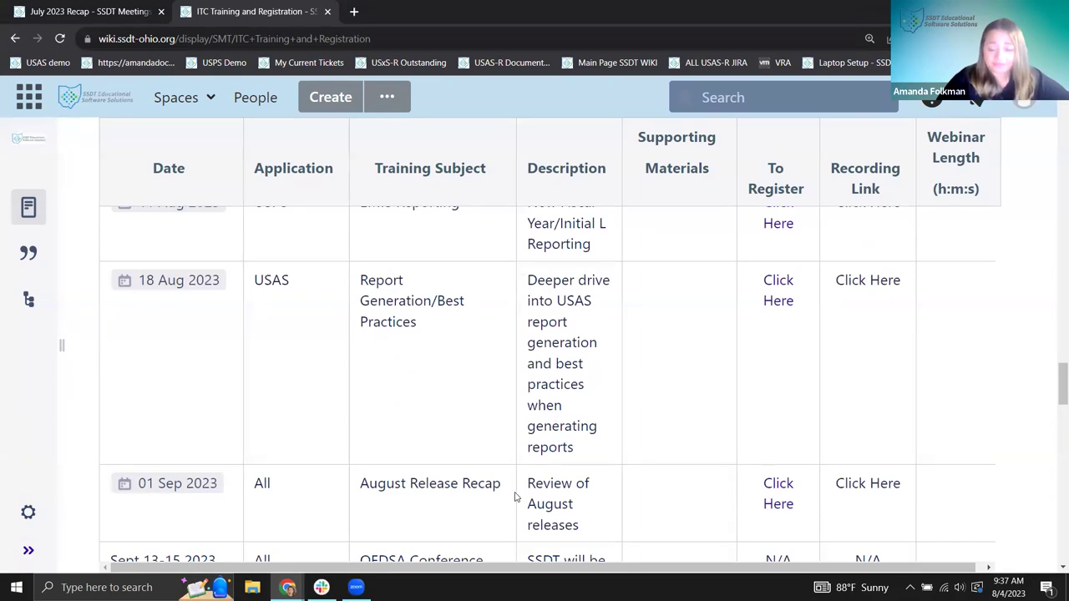
scroll(446, 477, down, 1)
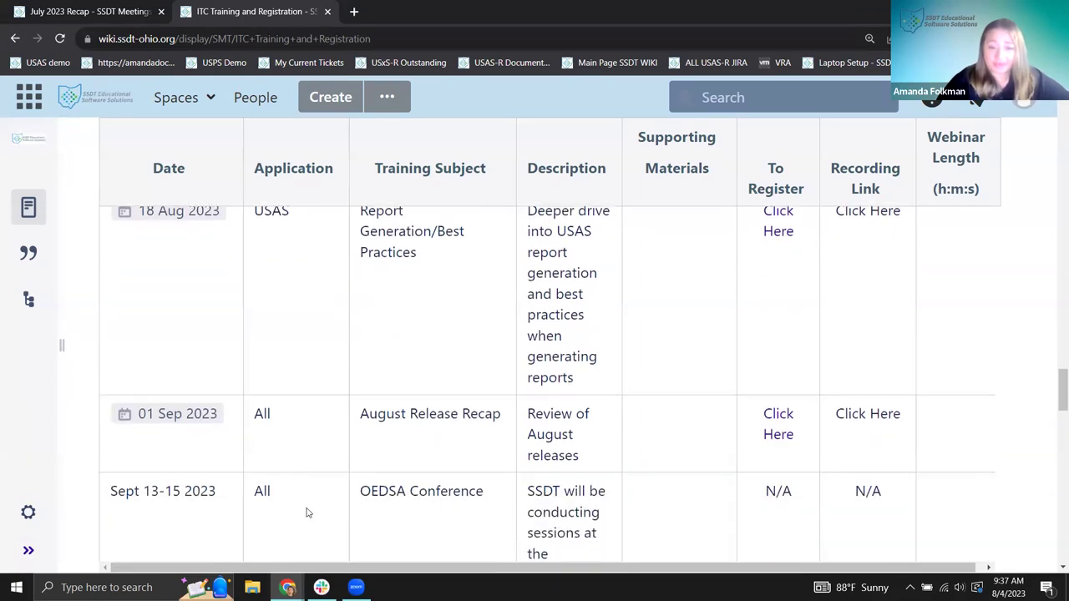
scroll(365, 458, up, 3)
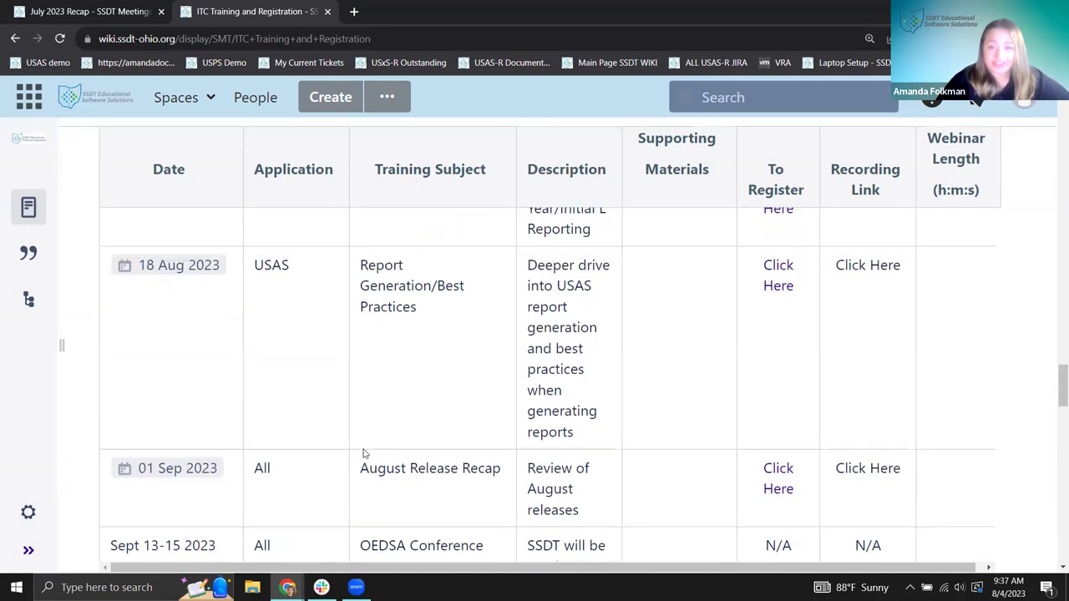
scroll(363, 453, up, 1)
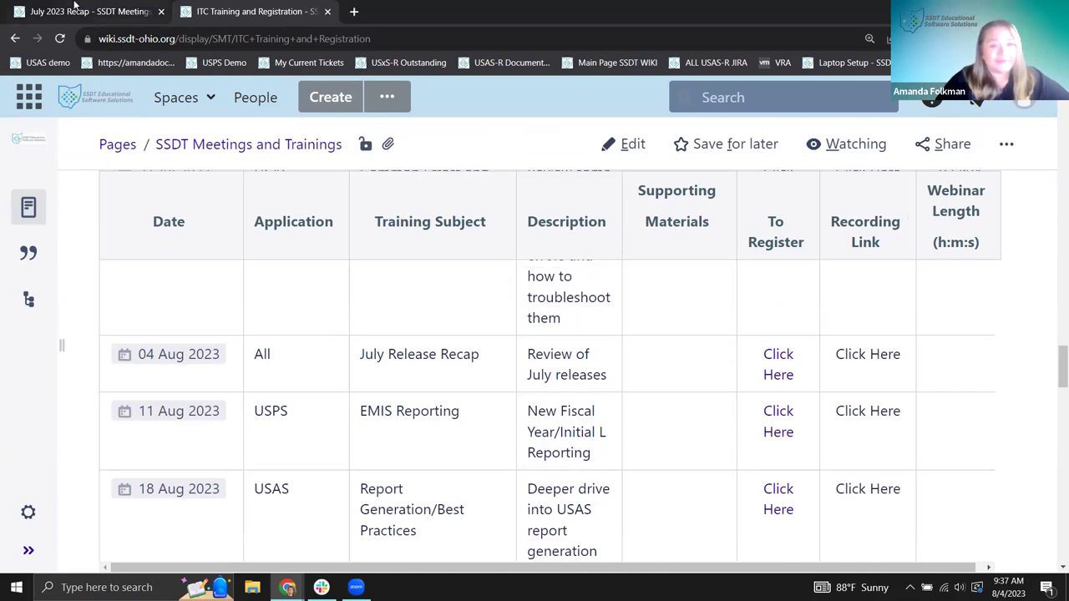
mouse_move(85, 8)
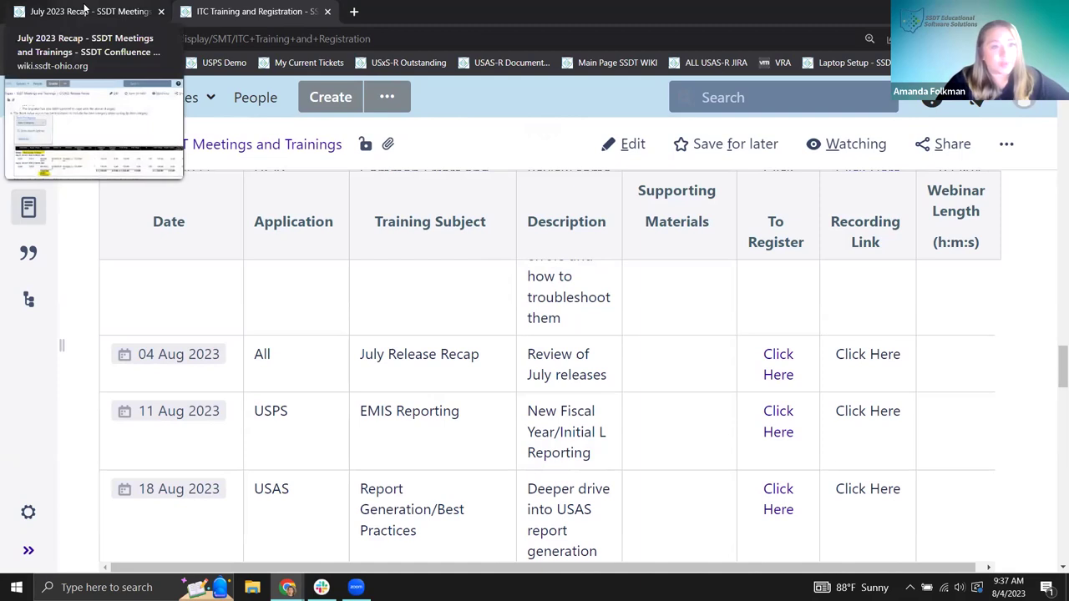
click(85, 8)
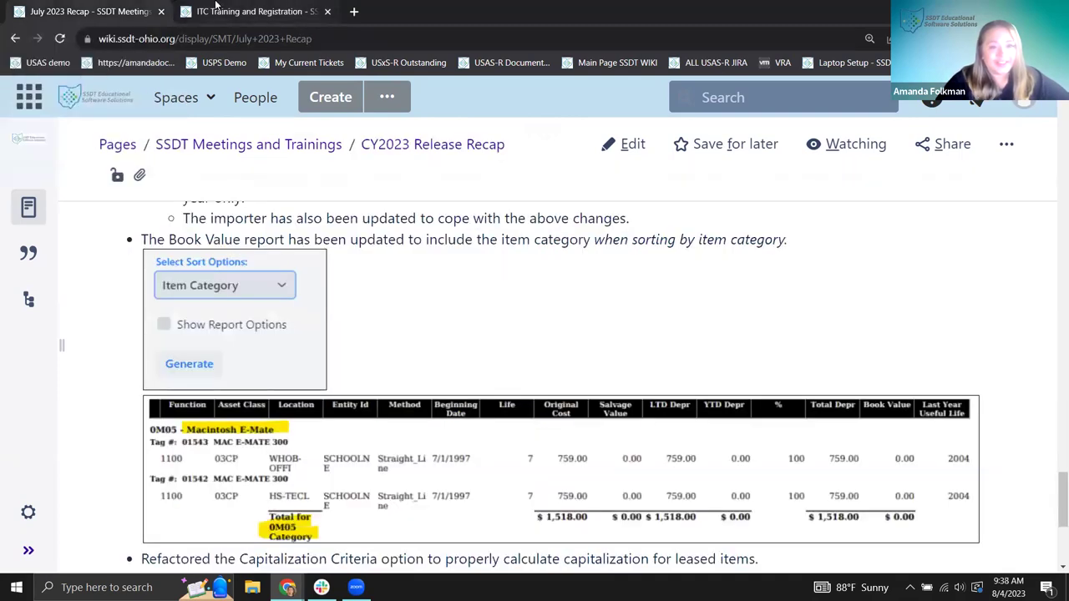
click(217, 6)
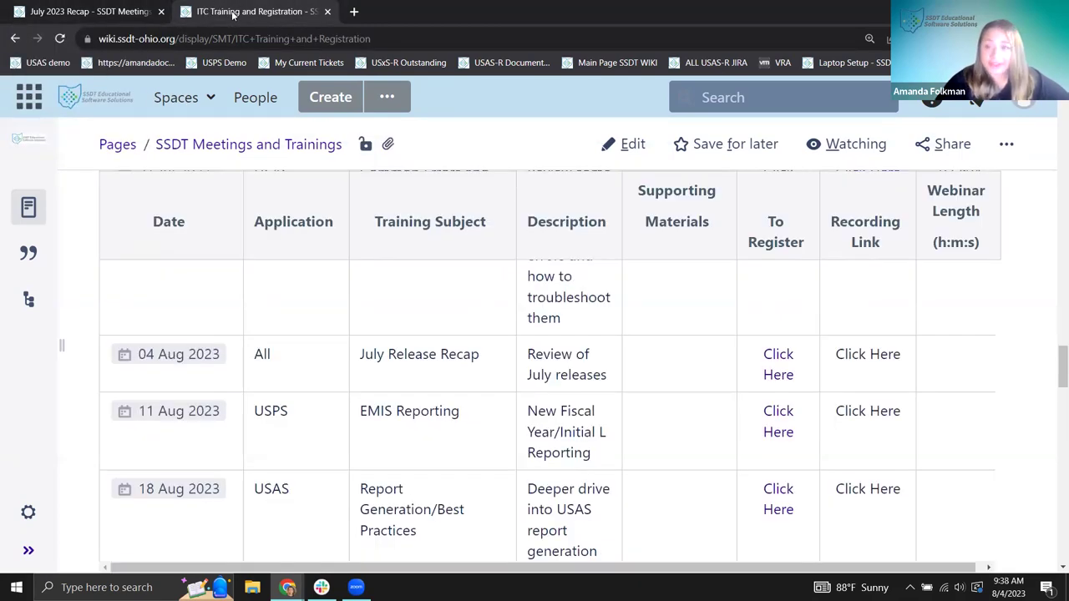